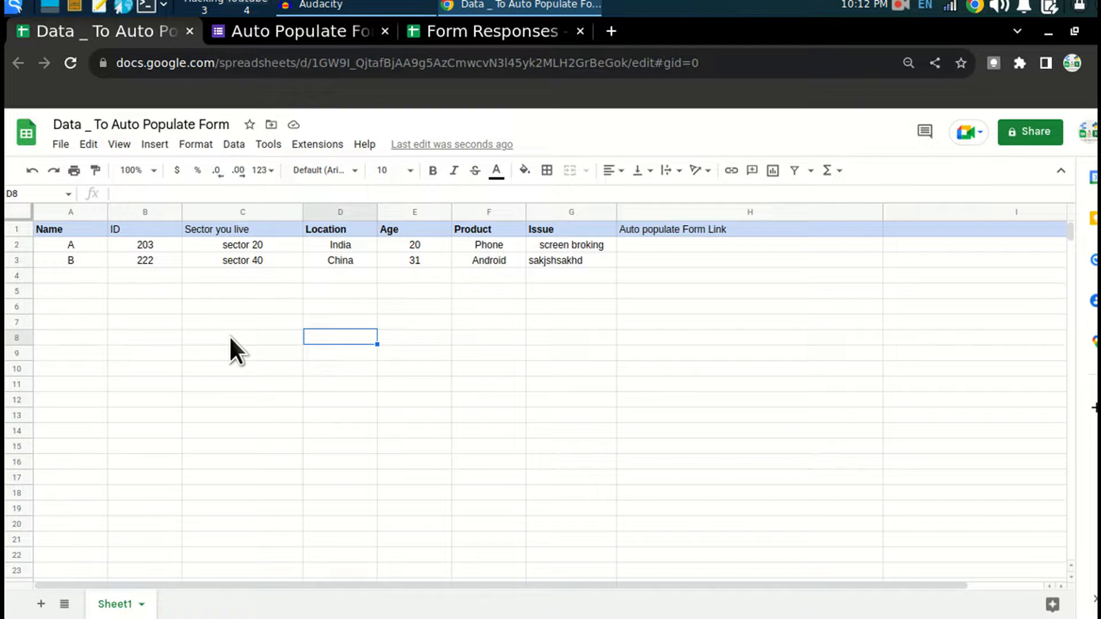
Examine the sheet's data columns from Name to Issue and the empty Auto populate Form Link column
left_click_drag(72, 232, 585, 498)
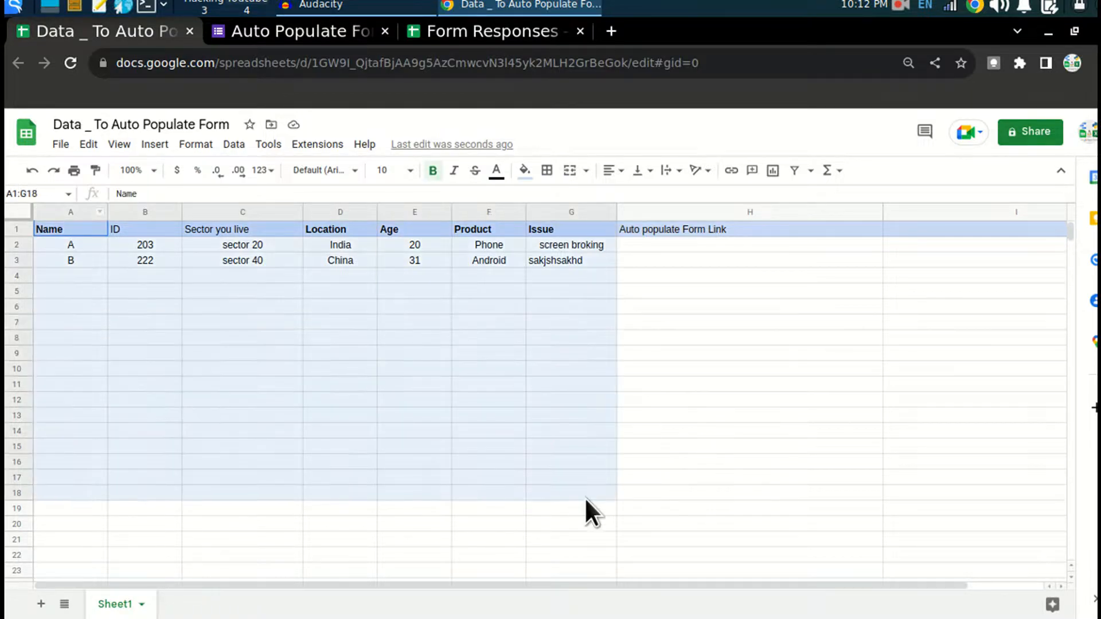
left_click(63, 232)
left_click(153, 228)
key("Right")
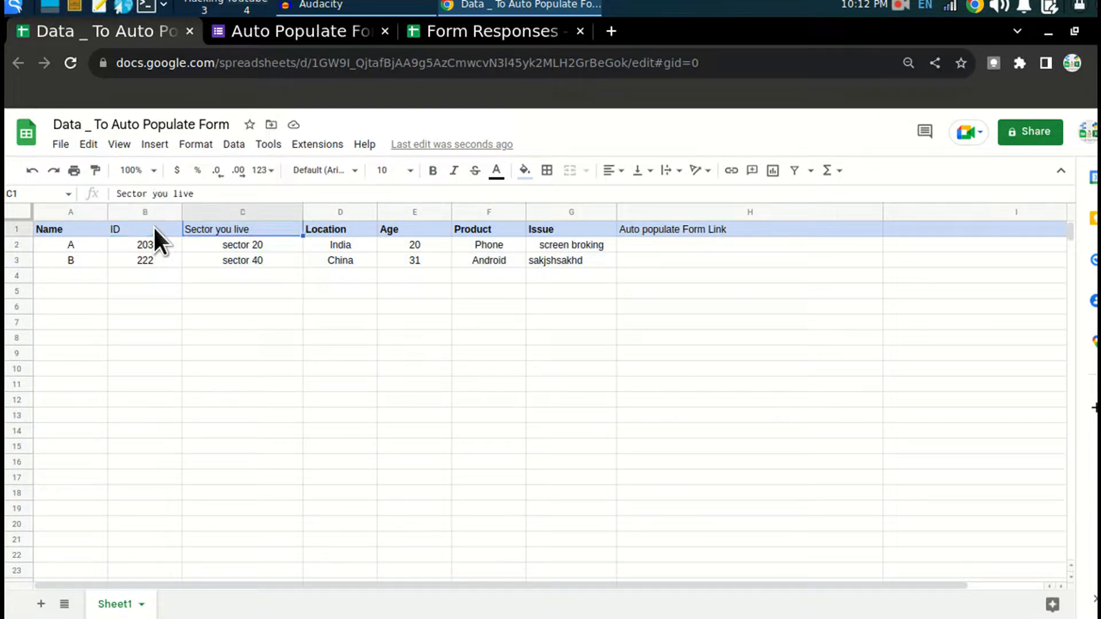
key("Right")
key("Right")
key("Right")
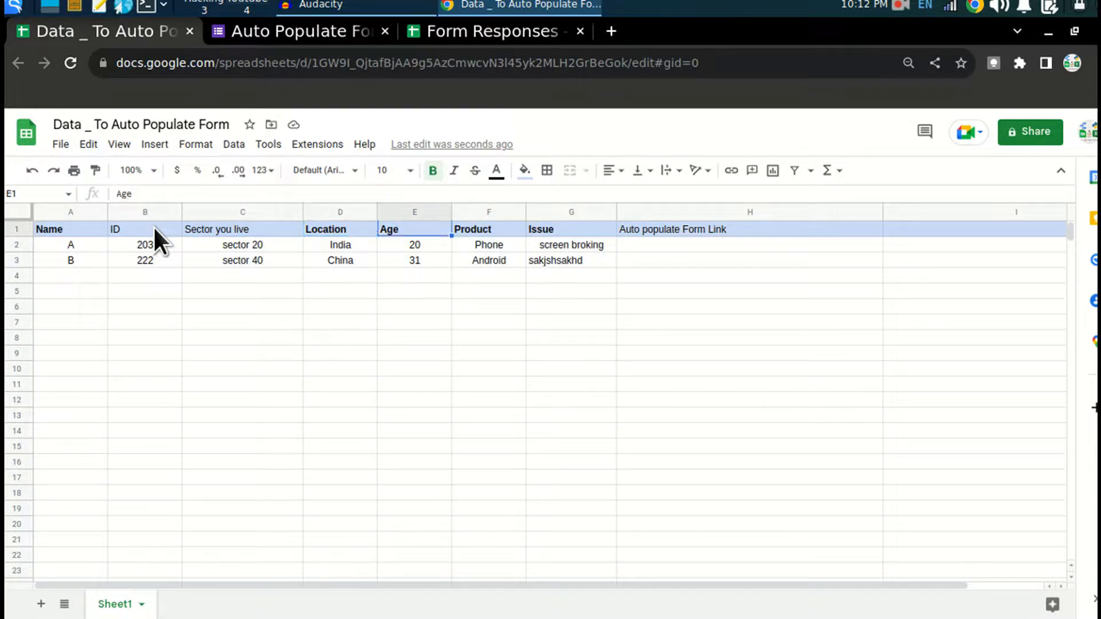
key("Right")
key("Right")
key("Down")
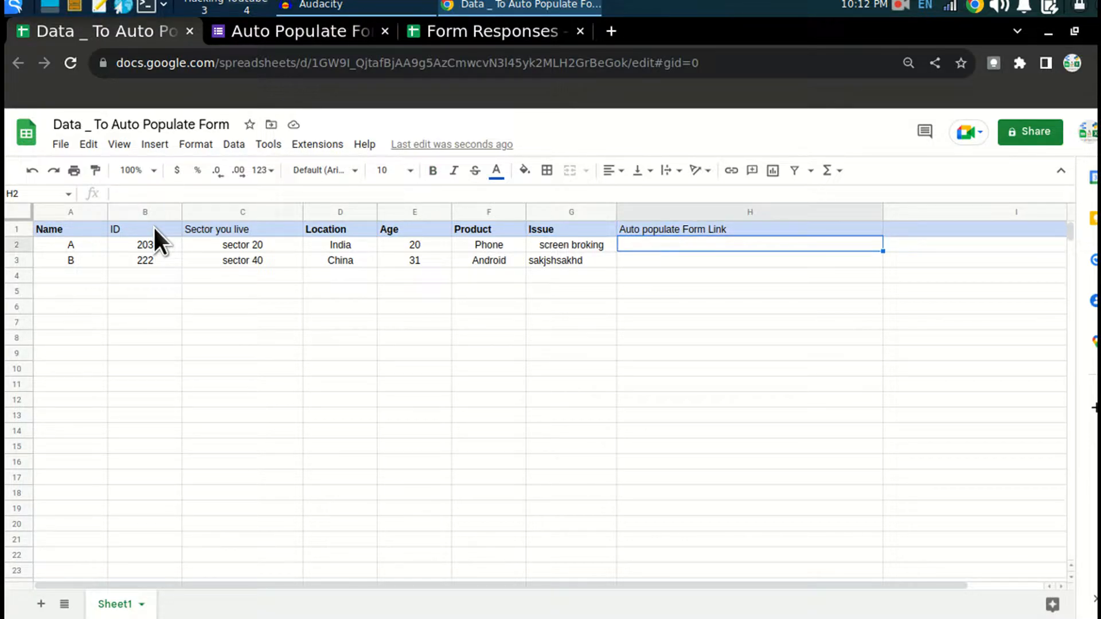
double_click(665, 245)
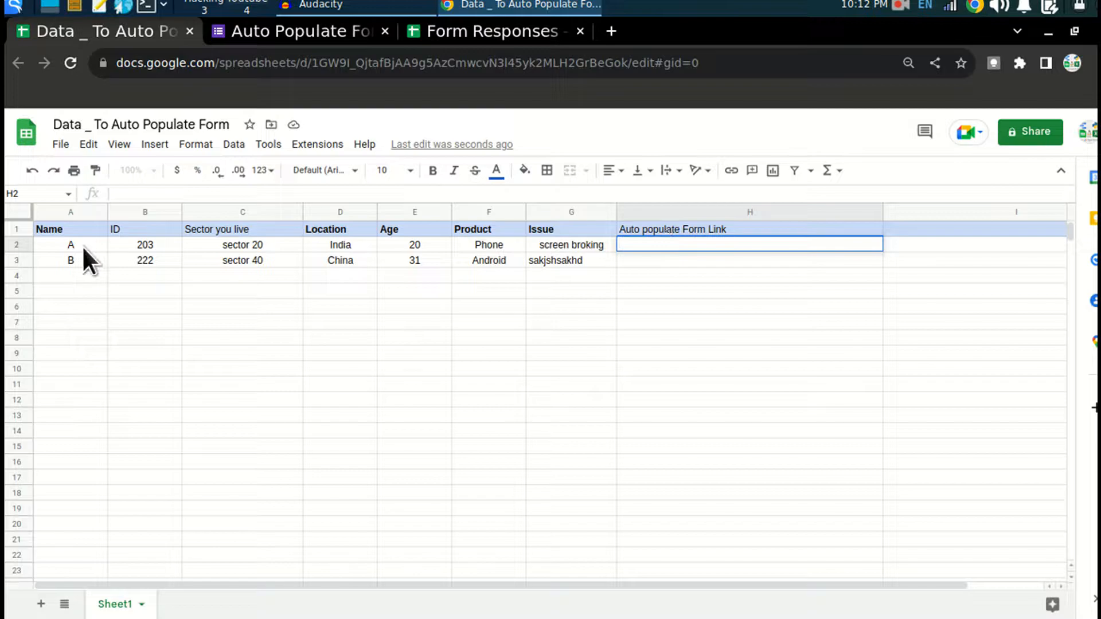
left_click(717, 320)
left_click(700, 244)
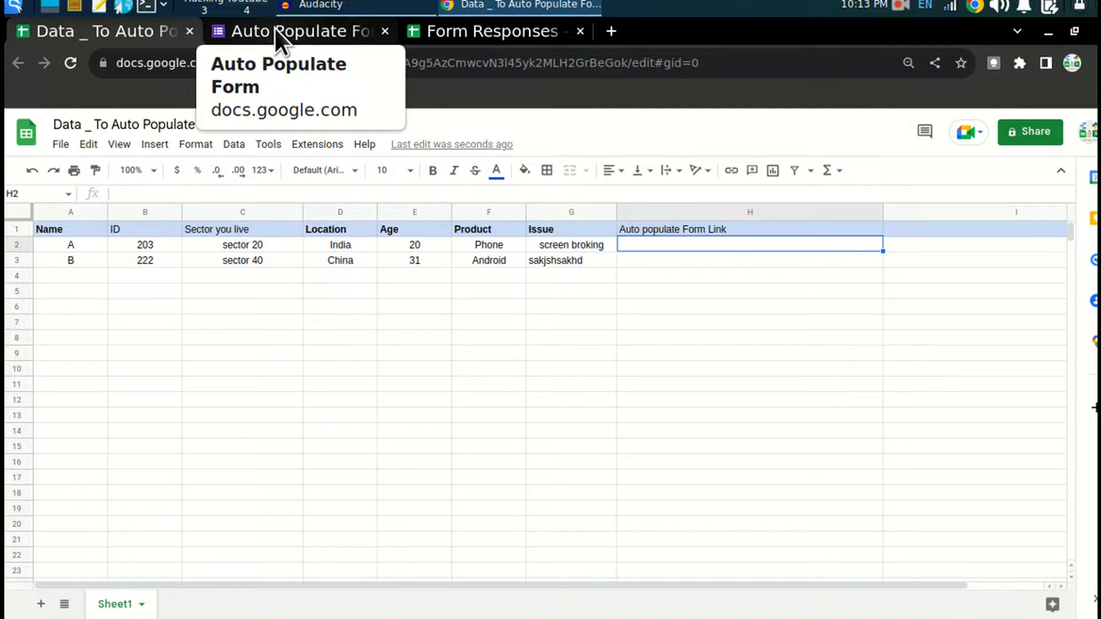
Switch to the Auto Populate Form, review its pre-filled fields and open the form for editing
left_click(312, 30)
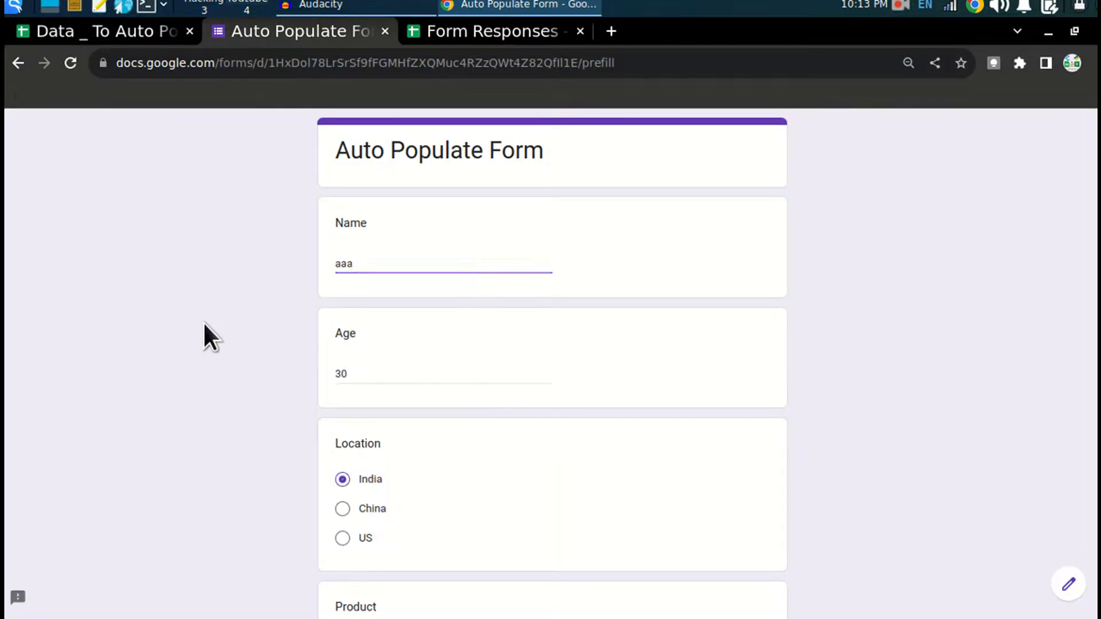
left_click(203, 322)
scroll(754, 446, "down", 5)
scroll(755, 447, "up", 5)
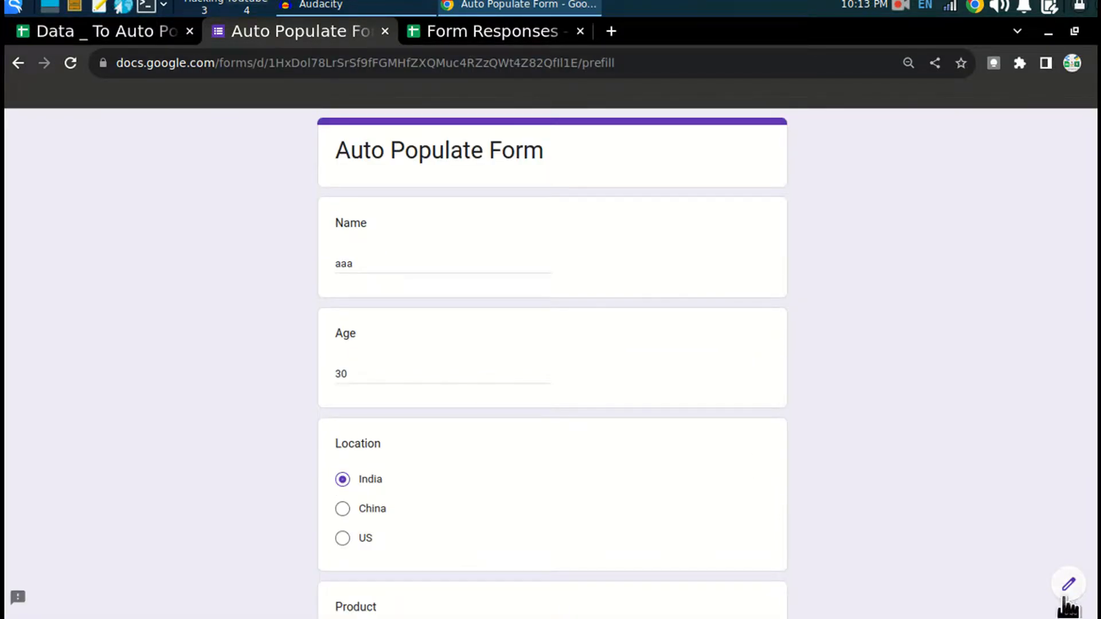
scroll(690, 371, "down", 5)
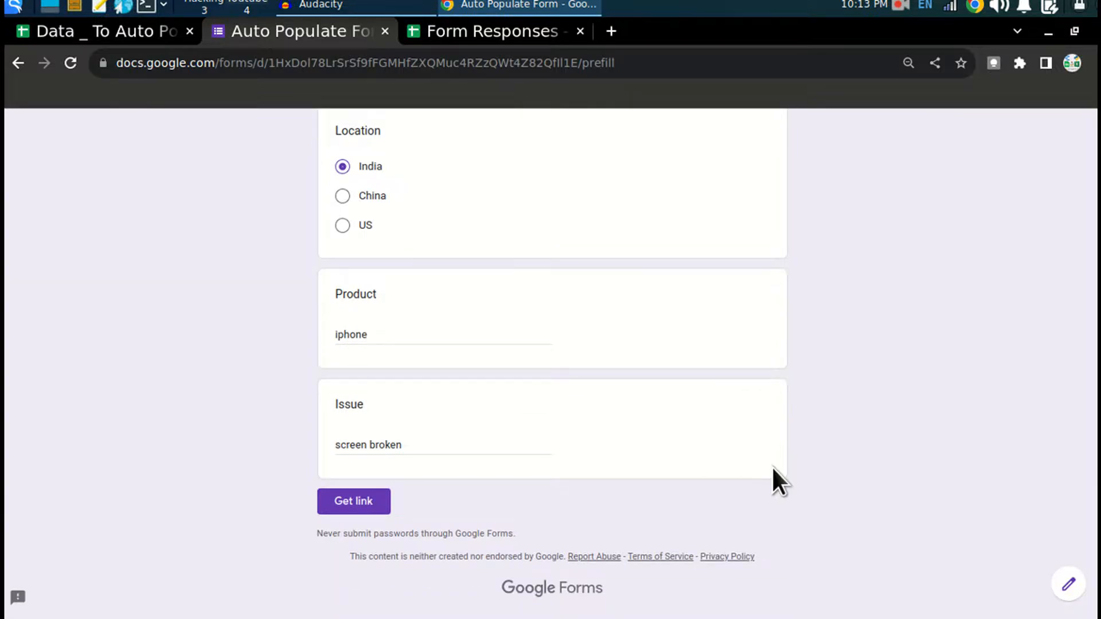
left_click(1068, 585)
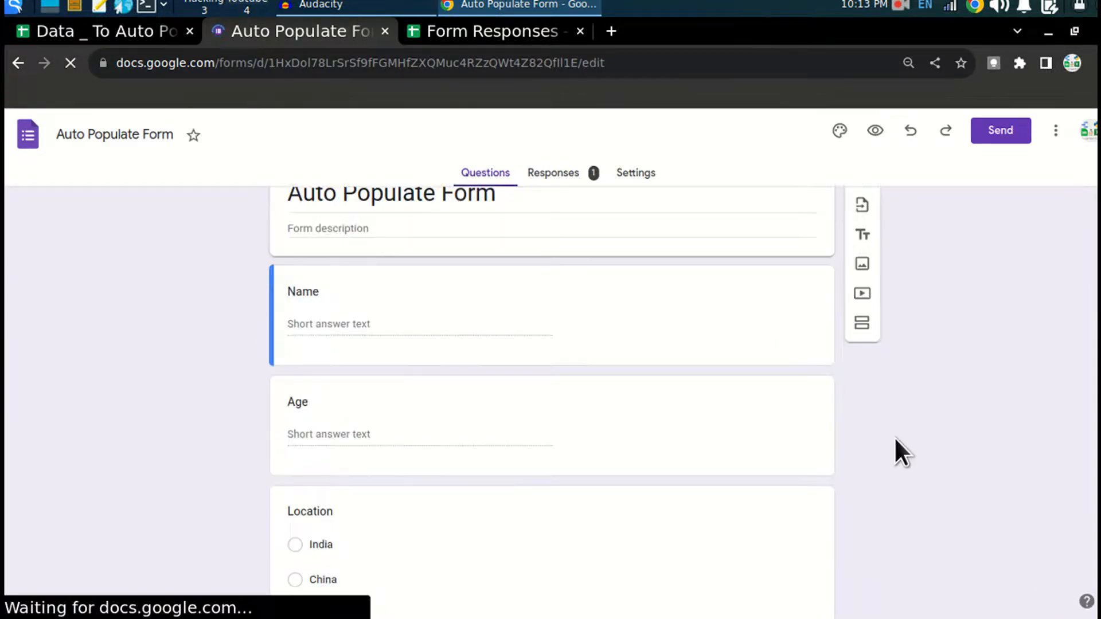
Review the form's questions and open its page for creating a pre-filled link
scroll(293, 416, "down", 6)
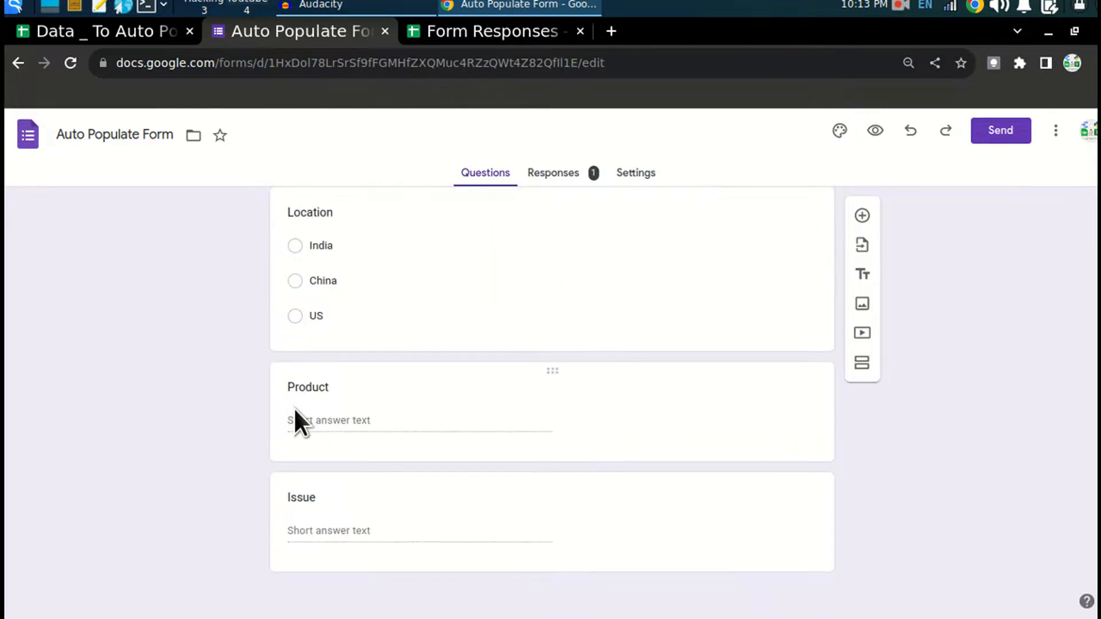
scroll(293, 406, "up", 5)
scroll(324, 487, "down", 5)
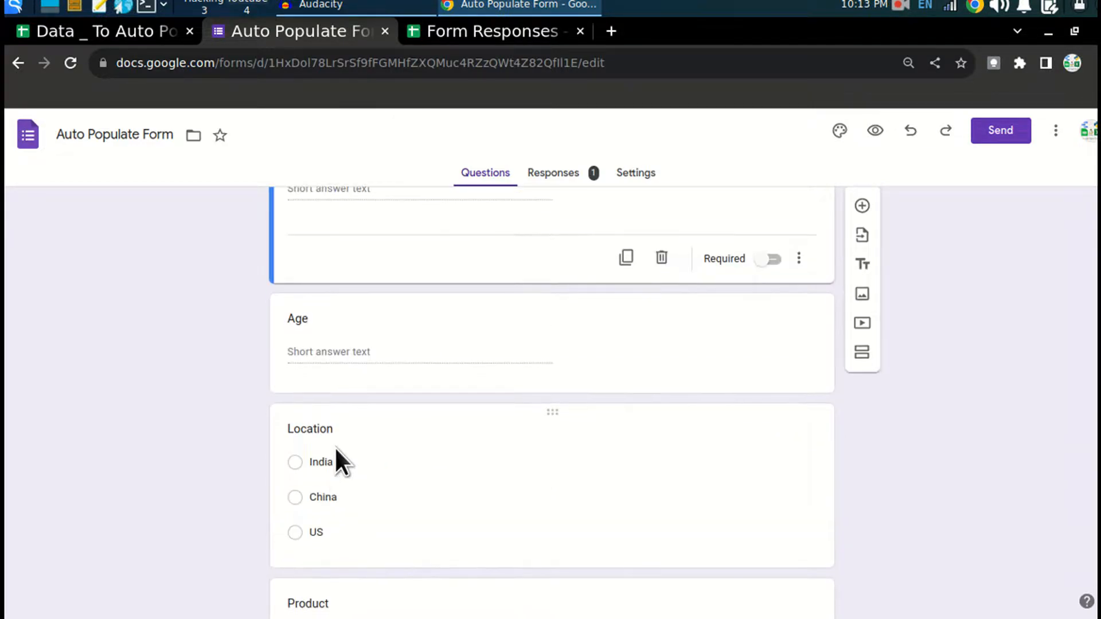
scroll(331, 584, "down", 2)
scroll(313, 522, "up", 6)
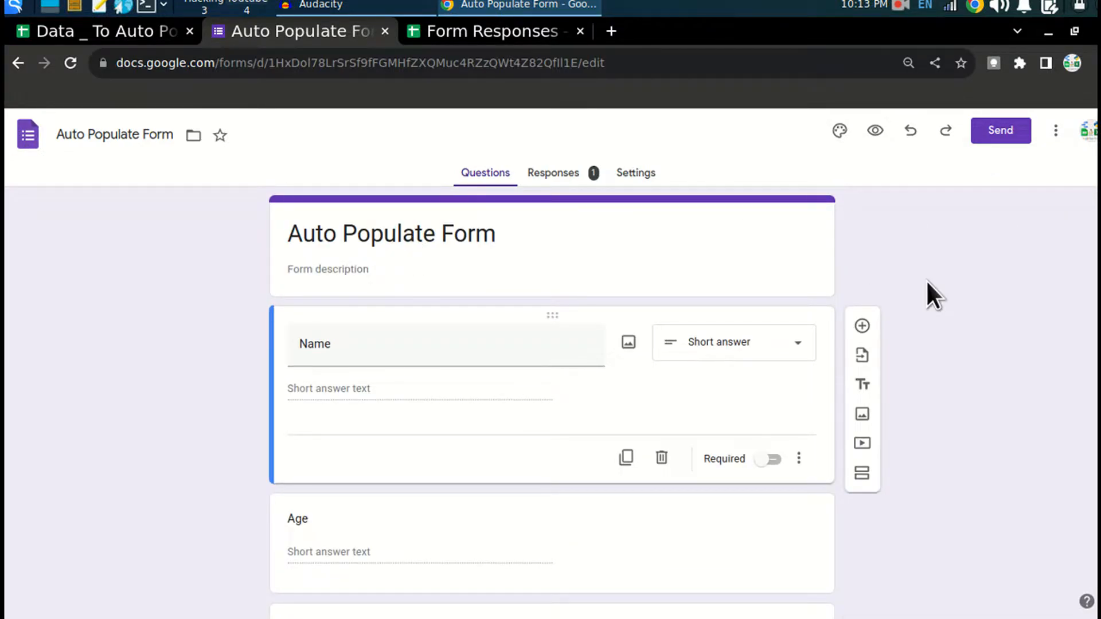
left_click(1056, 133)
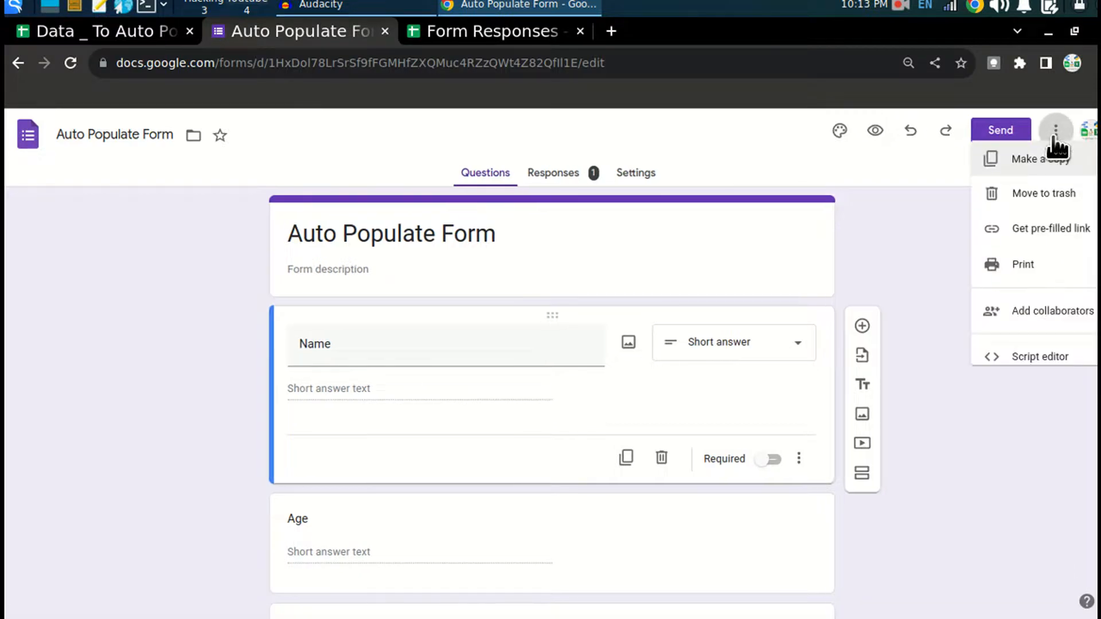
left_click(1026, 243)
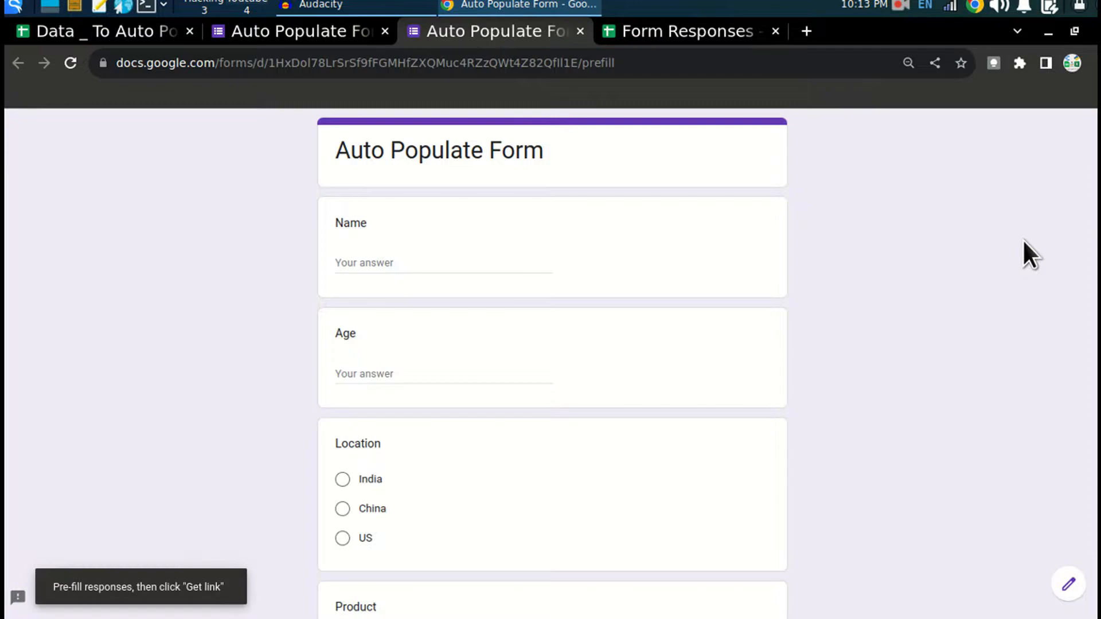
Pre-fill the form with Name aaa, Age 30 and Location India
left_click(493, 258)
type("aaa")
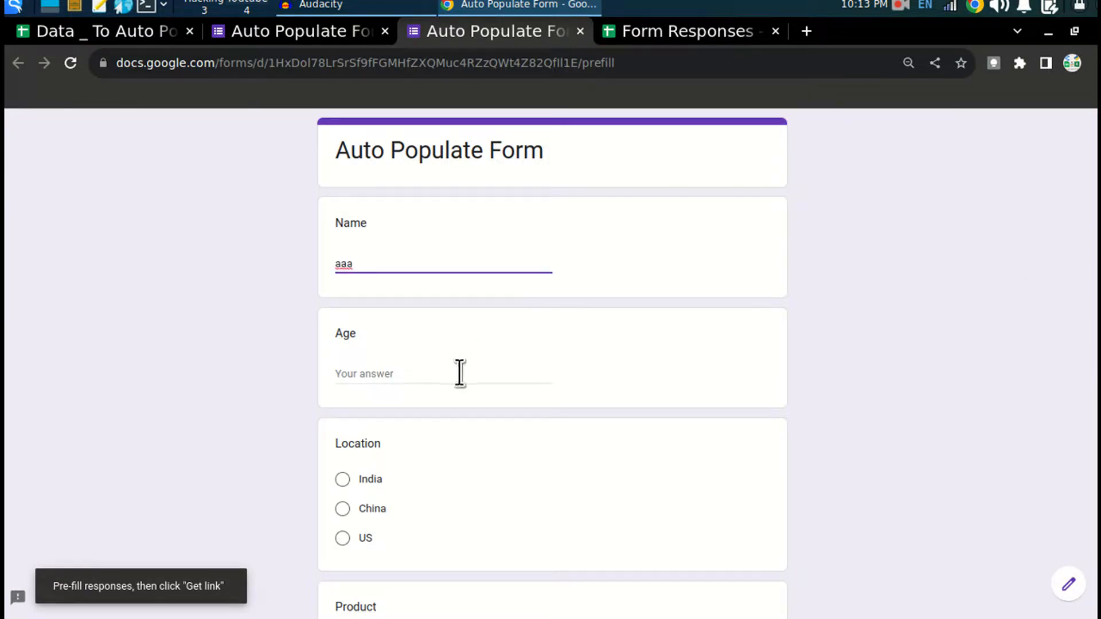
left_click(460, 374)
type("30")
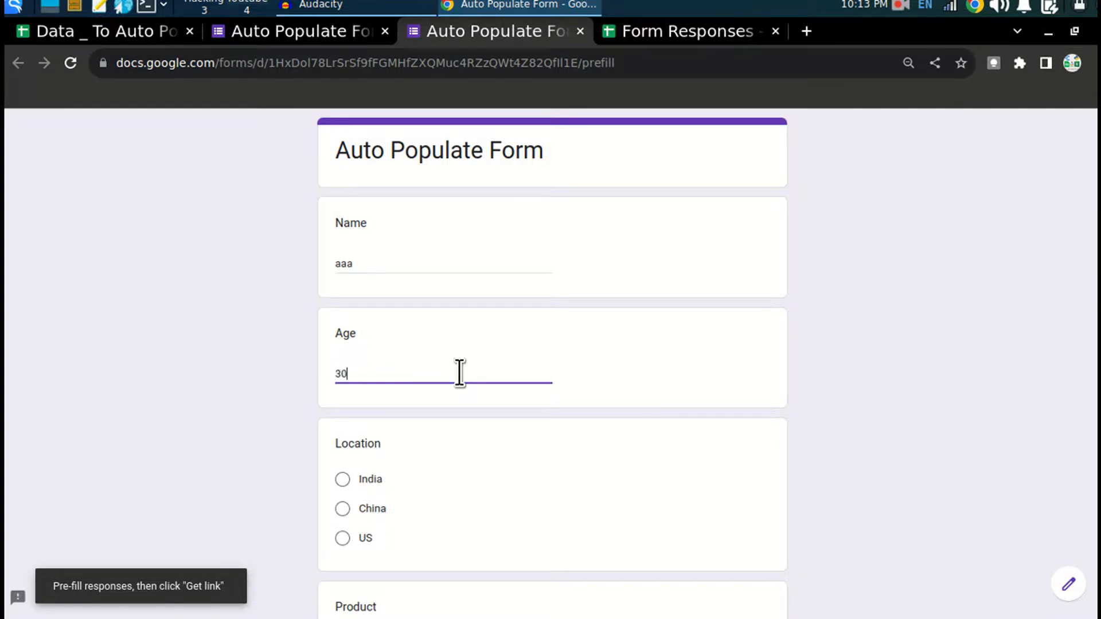
left_click(343, 479)
Pre-fill the Product answer with "phone" and the Issue answer with "screen or broken"
scroll(449, 351, "down", 5)
left_click(397, 386)
type("phone")
key("Tab")
type("screen")
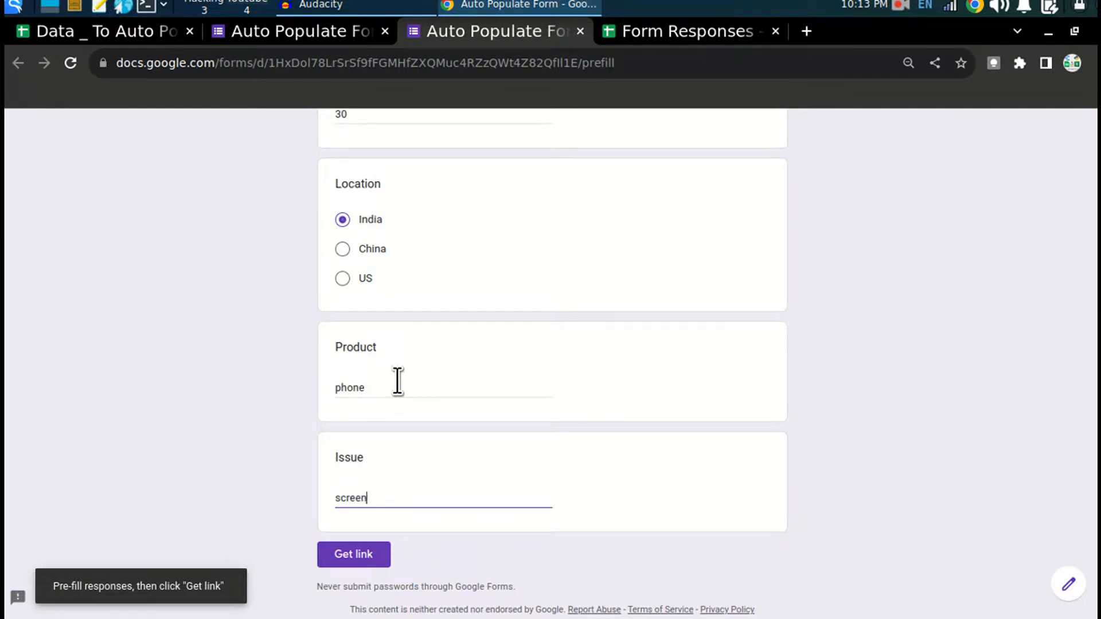
type(" not reqo")
key("BackSpace")
key("BackSpace")
key("BackSpace")
key("BackSpace")
key("BackSpace")
key("BackSpace")
key("BackSpace")
key("BackSpace")
type("or broken")
Generate and copy the pre-filled form link, and paste it into cell H2 of the data spreadsheet
left_click(354, 556)
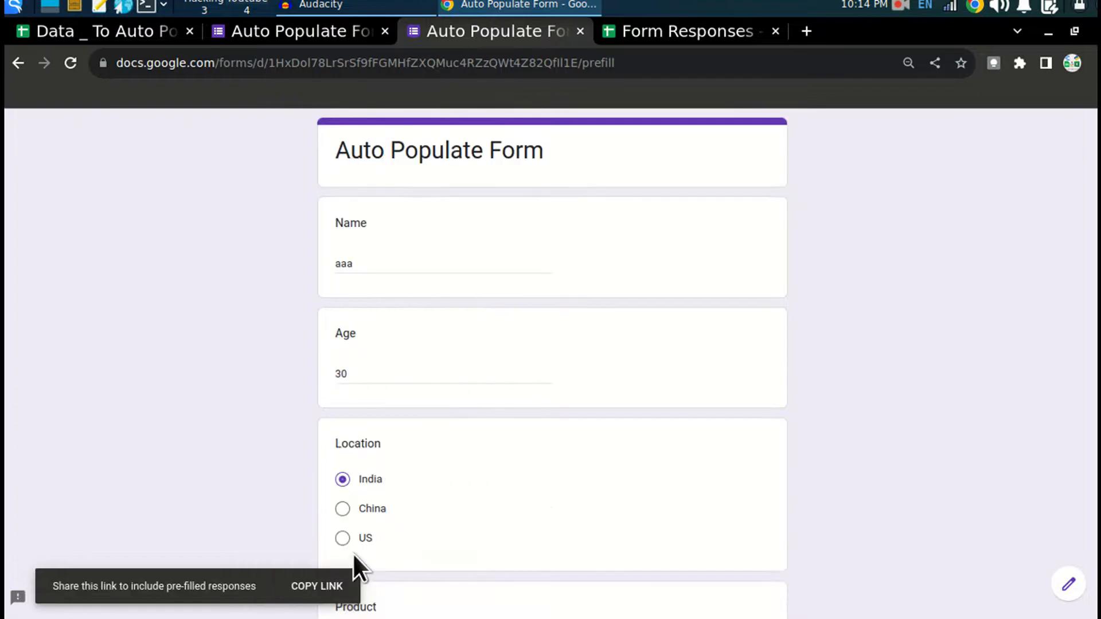
left_click(317, 587)
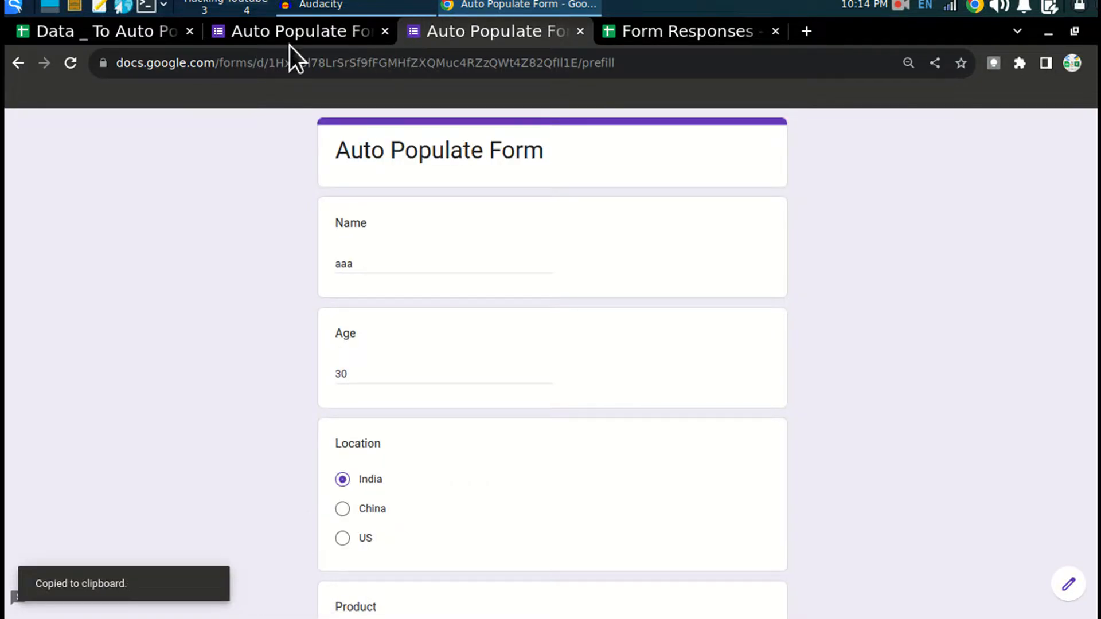
left_click(128, 37)
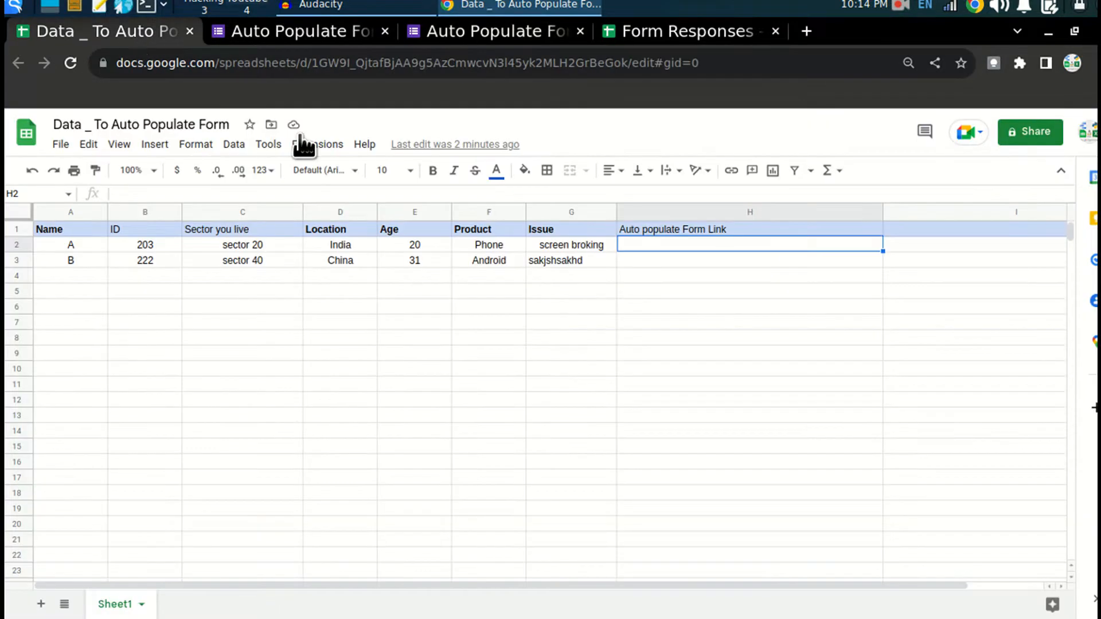
double_click(687, 245)
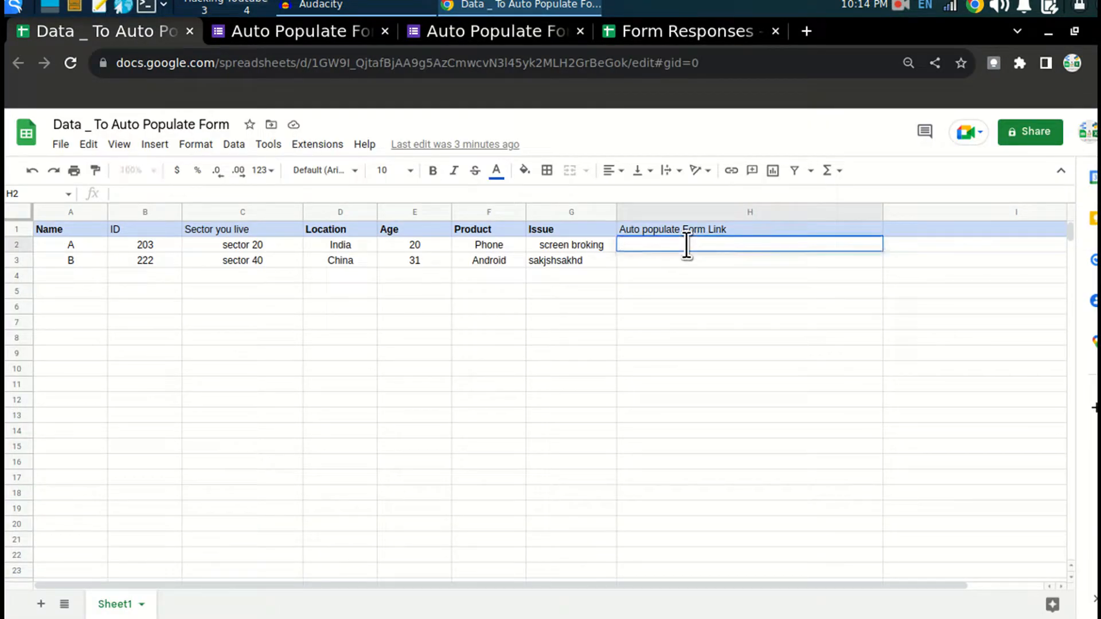
key("ctrl+v")
key("Return")
Compare the form's Name answer with the matching value inside the link in cell H2
left_click(686, 244)
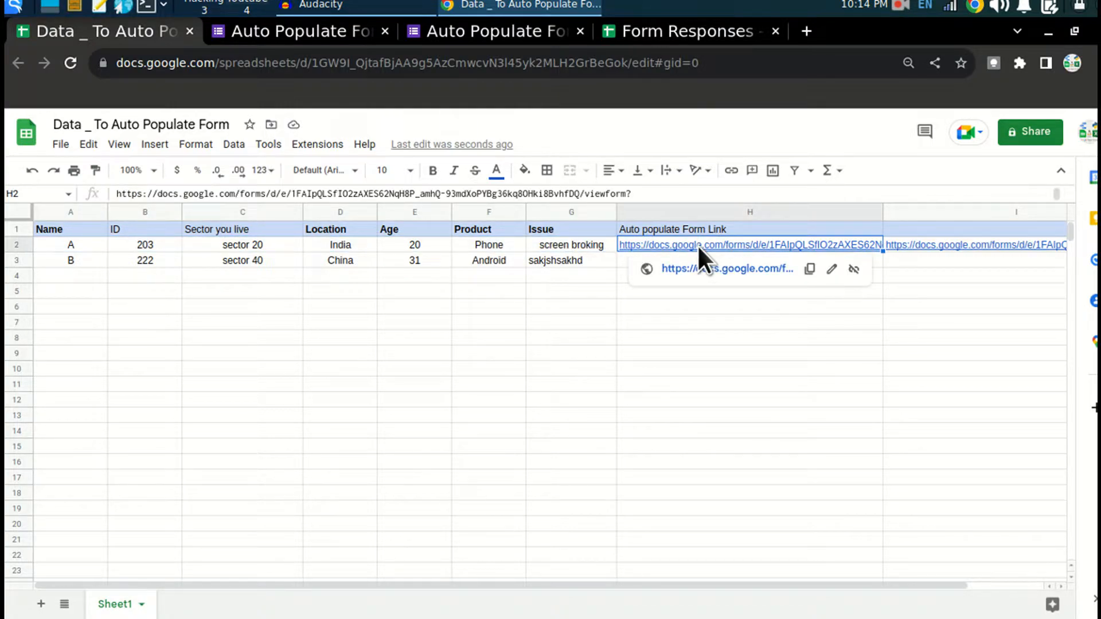
key("ctrl+Tab")
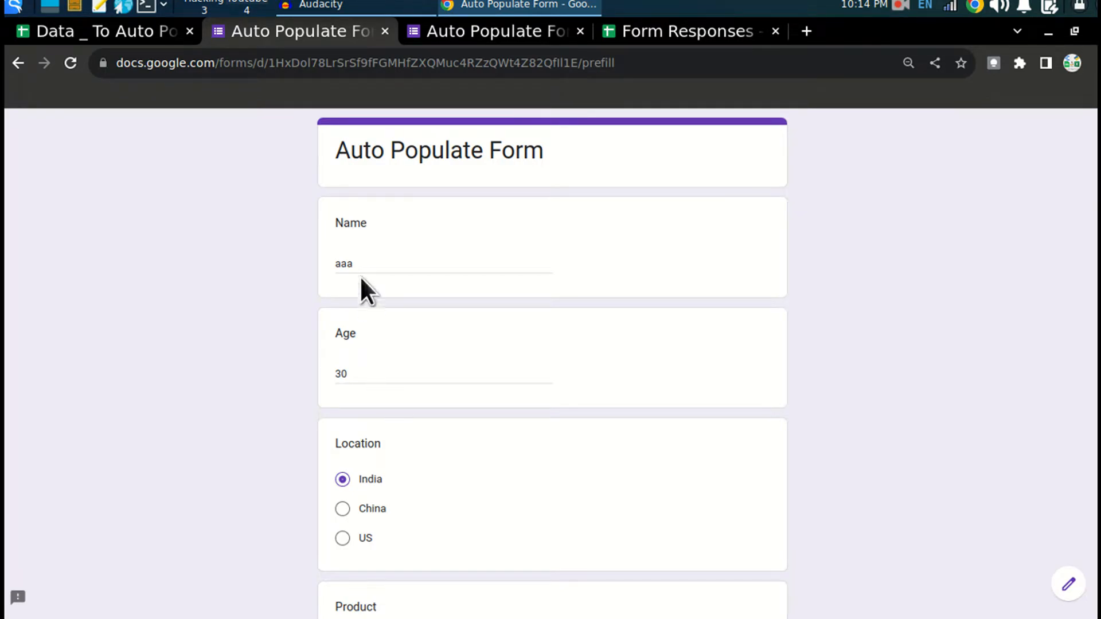
left_click_drag(364, 263, 327, 261)
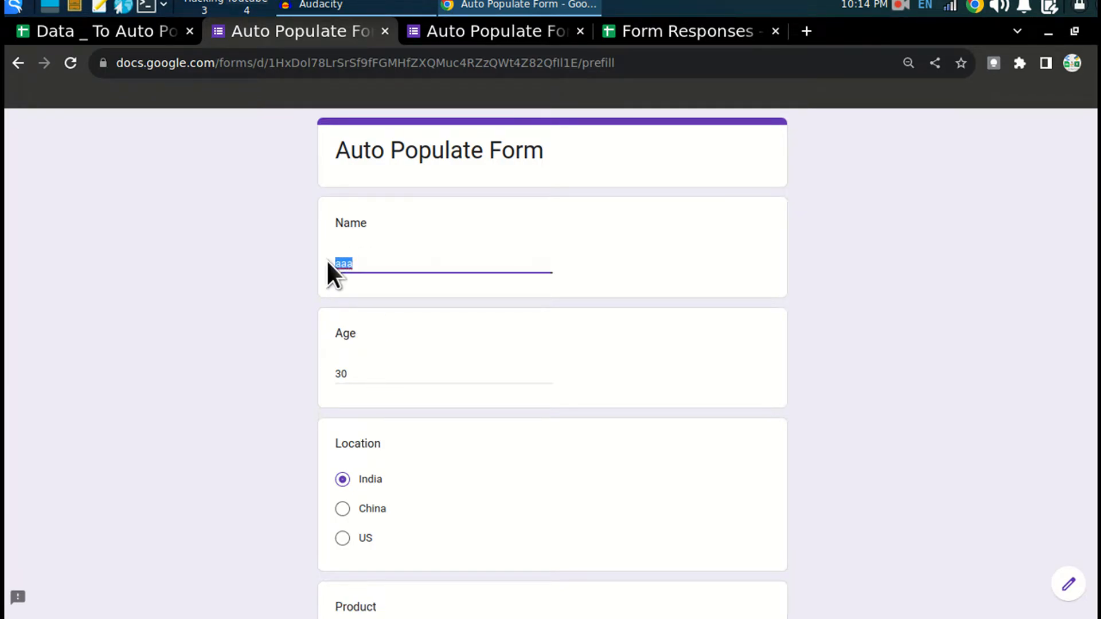
left_click(138, 35)
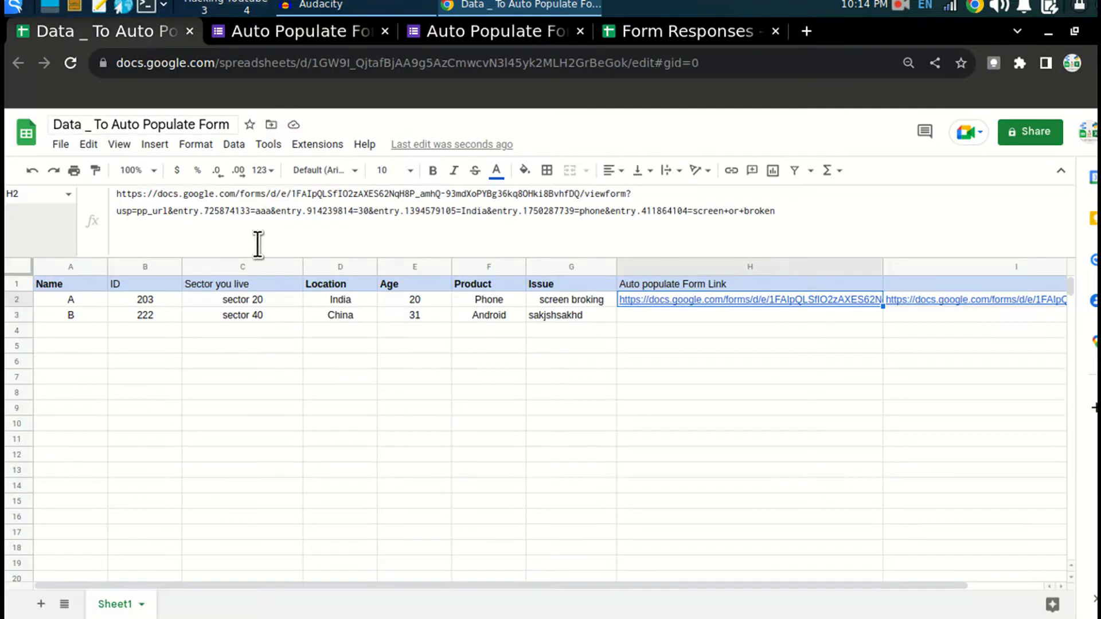
left_click(268, 213)
key("shift+Left")
key("shift+Left")
key("shift+Left")
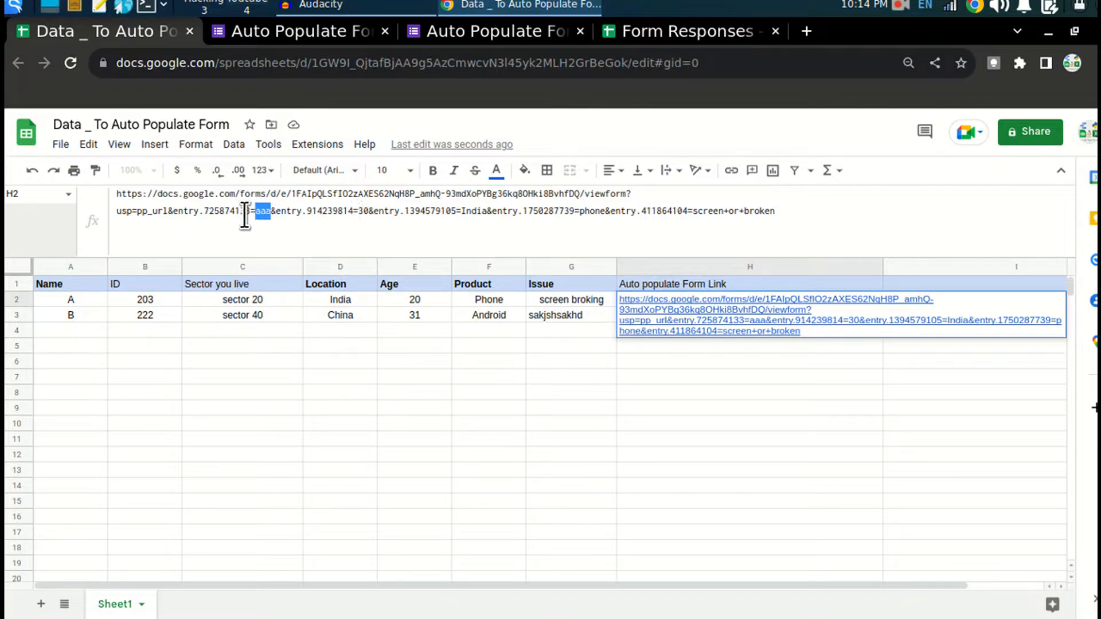
Examine the entry IDs and pre-filled values in the H2 link for name, age, location, product and issue
left_click_drag(181, 212, 265, 215)
left_click(276, 212)
key("ctrl+plus")
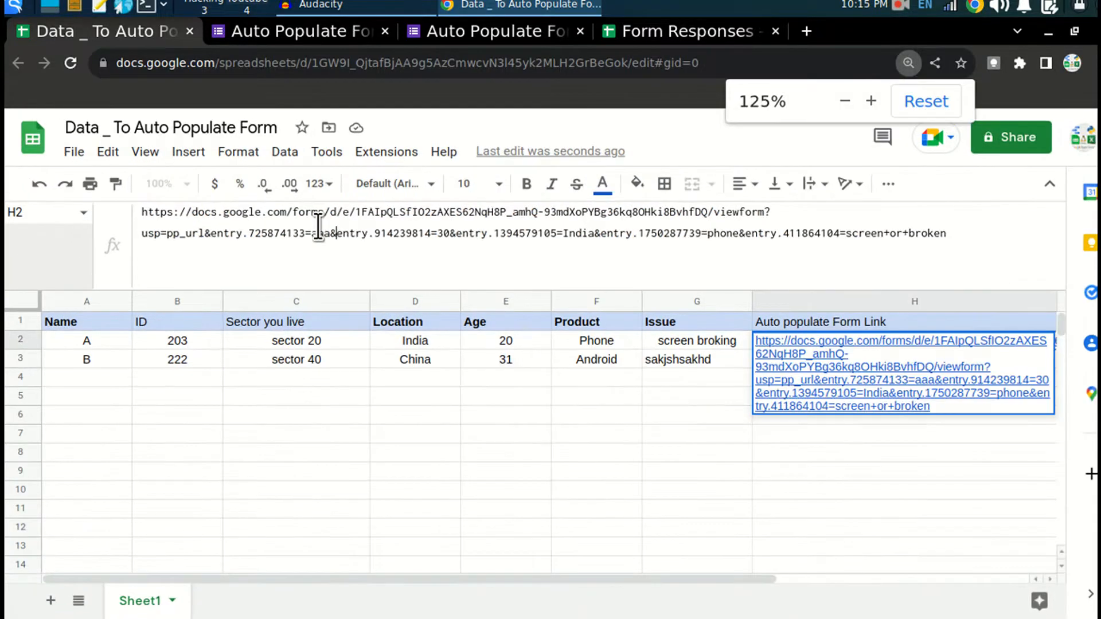
key("ctrl+plus")
left_click_drag(382, 253, 489, 251)
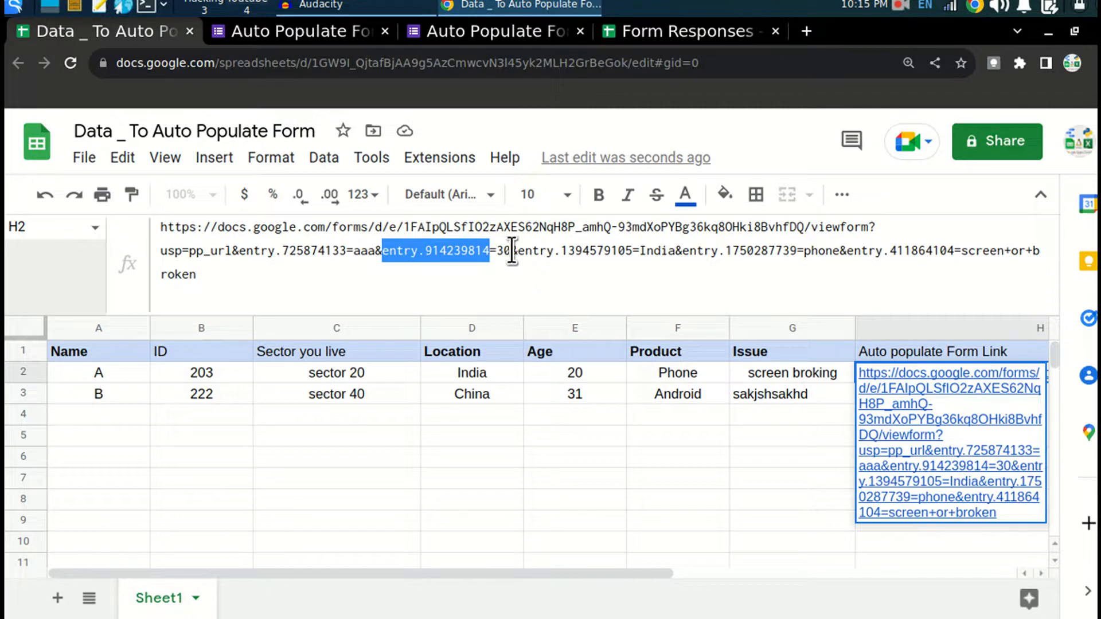
double_click(509, 252)
left_click(561, 252)
left_click_drag(640, 250, 676, 252)
left_click_drag(805, 252, 839, 252)
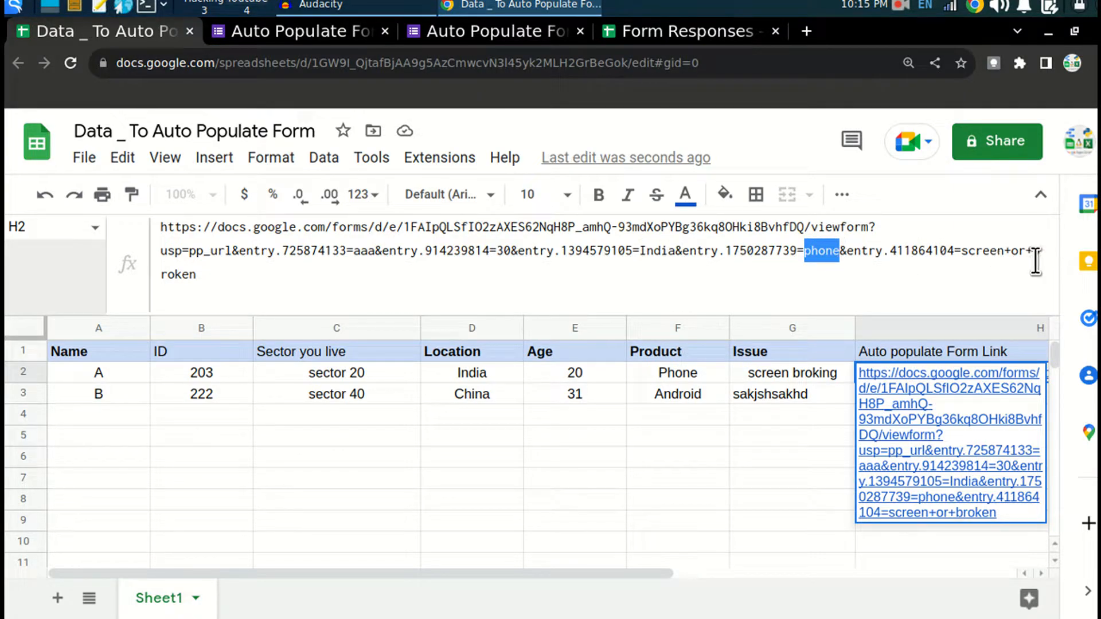
double_click(969, 250)
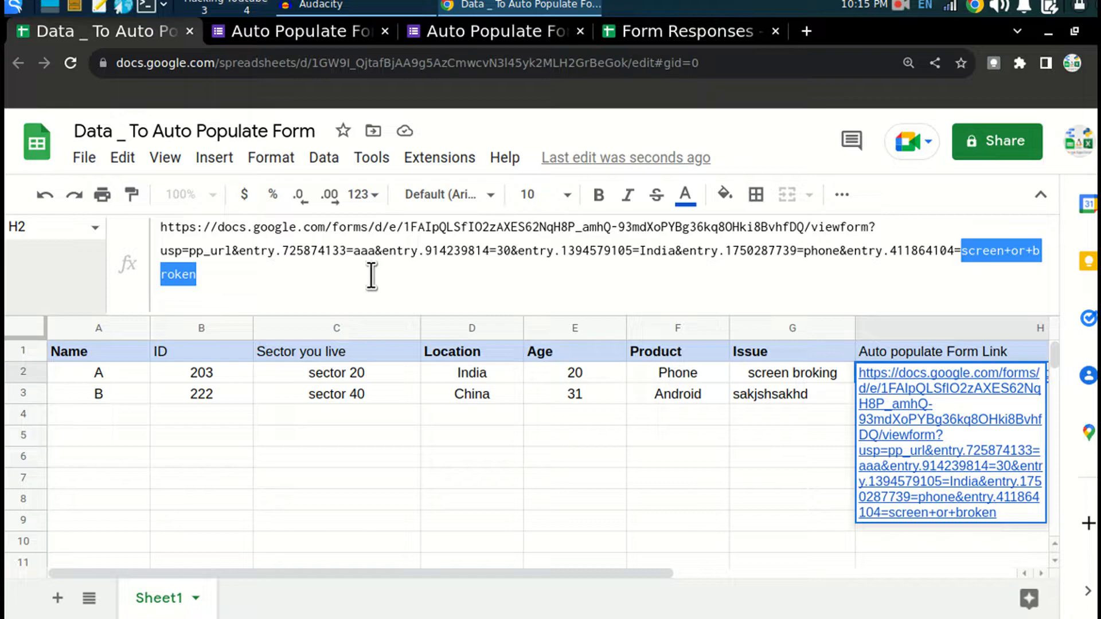
left_click(366, 295)
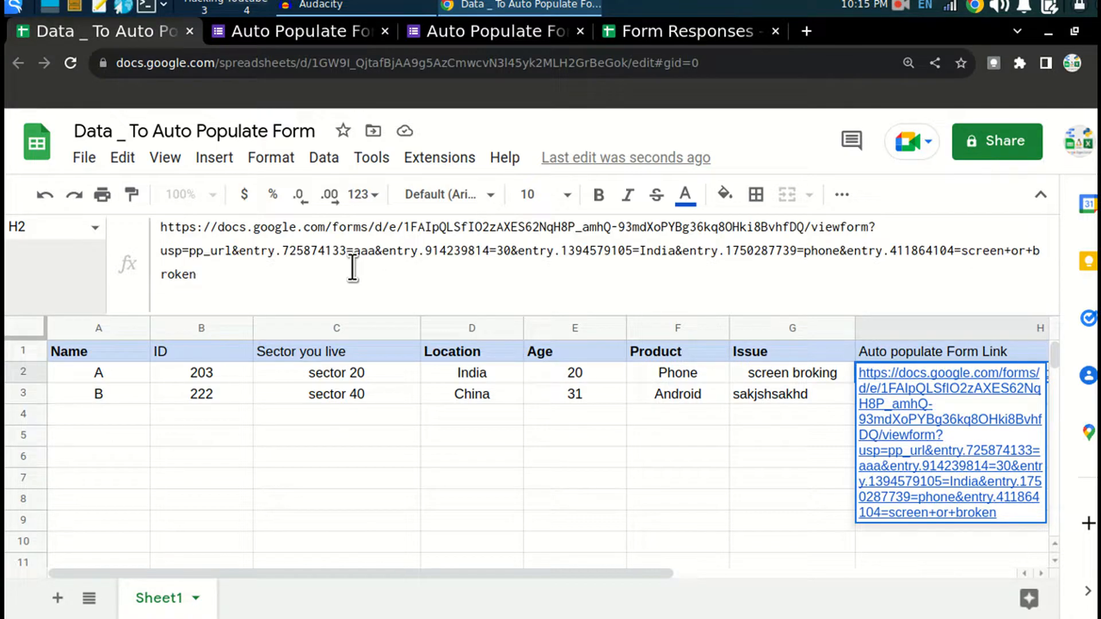
Insert =CONCATENATE( in front of the form URL in cell H2
left_click_drag(161, 227, 175, 227)
key("Left")
type("=")
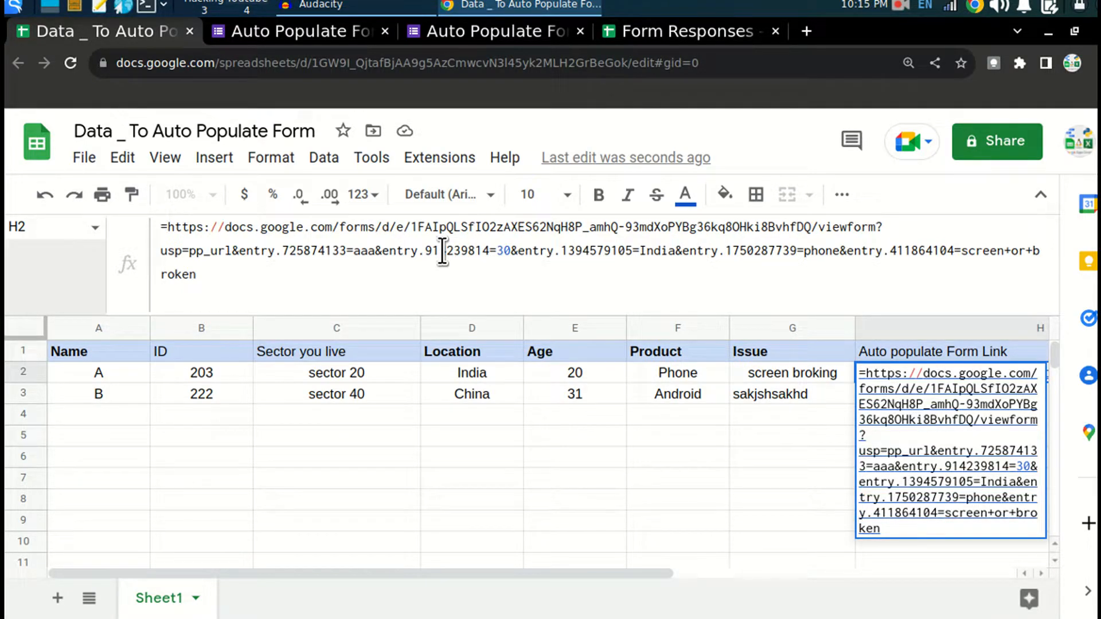
type("(")
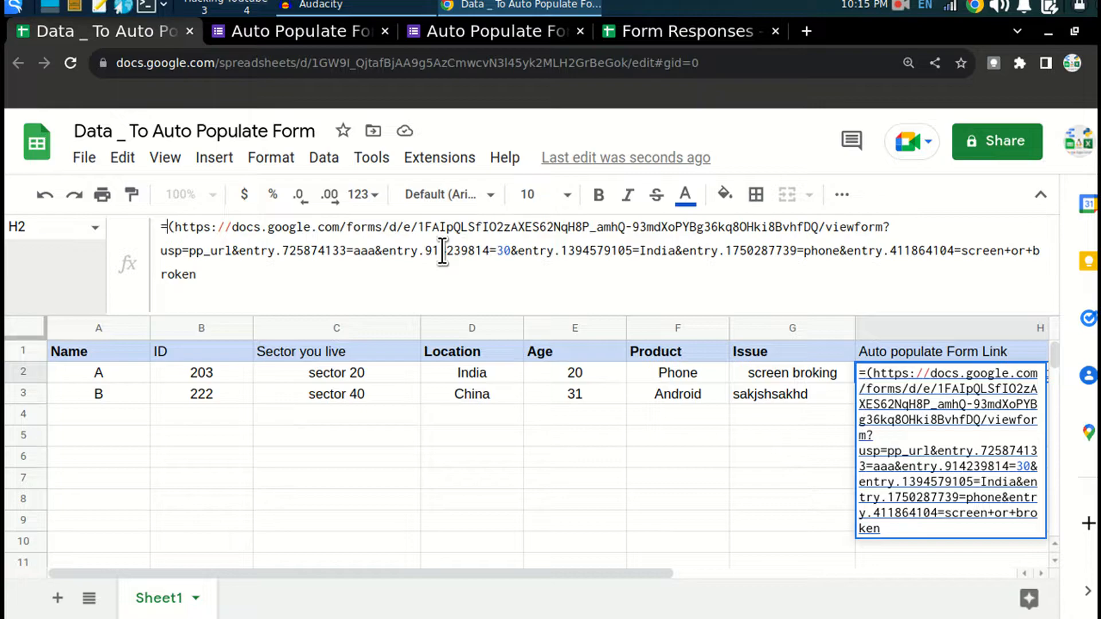
type("con")
key("Down")
key("Down")
key("Down")
key("Tab")
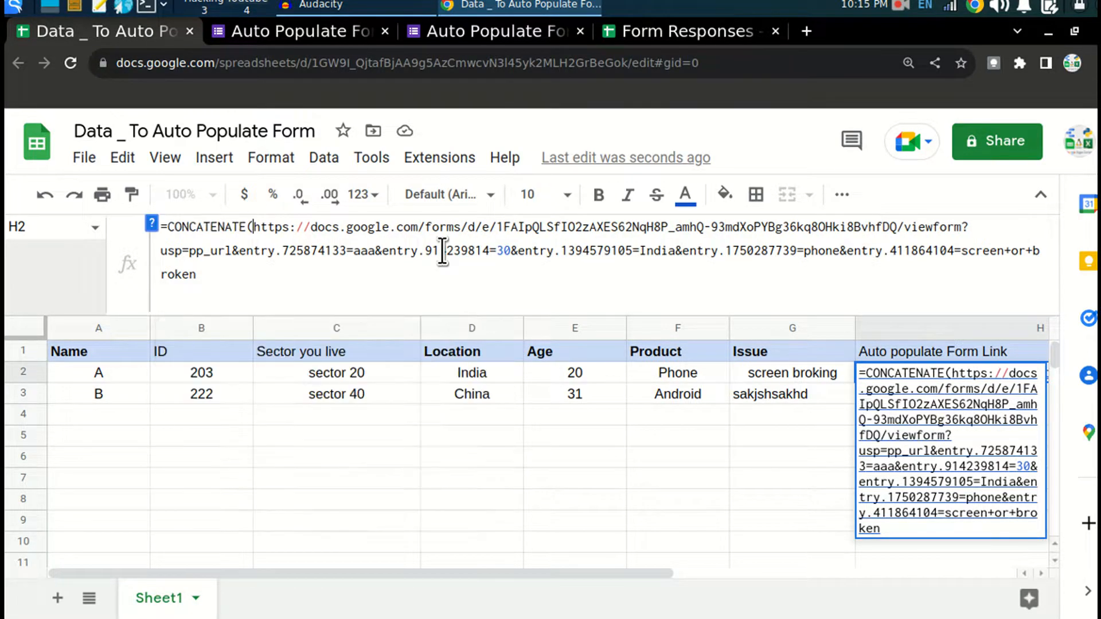
Enclose the whole form URL in double quotes and close the CONCATENATE parenthesis in H2
key("Left")
type("\"")
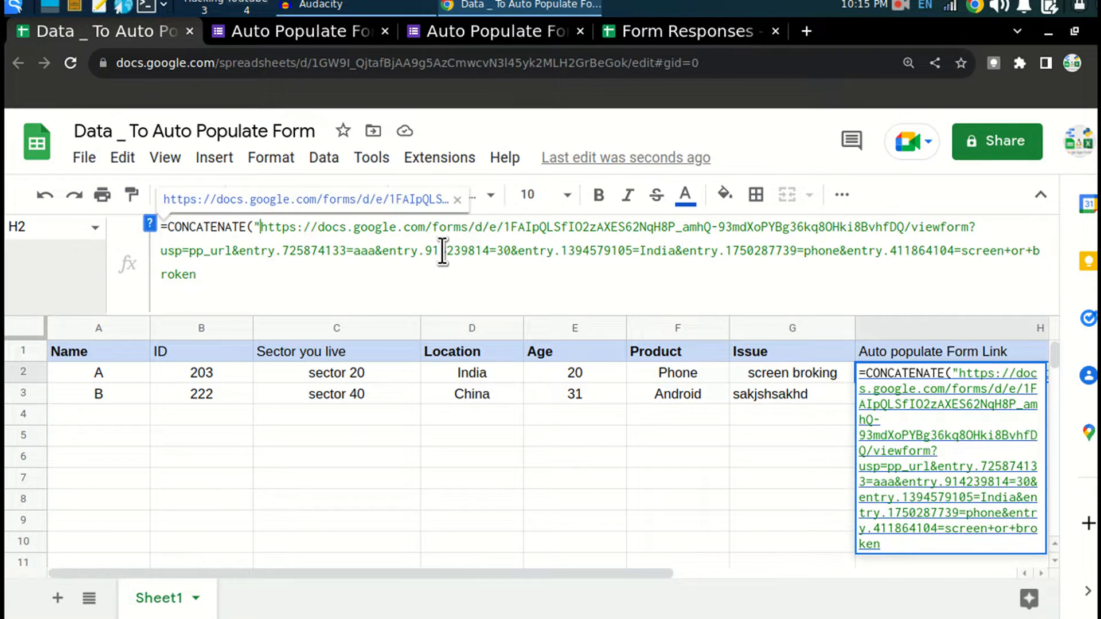
key("ctrl+End")
type("\")")
Split the URL string around the name value aaa, using a double quote and an ampersand on each side
left_click_drag(356, 257, 371, 259)
left_click(354, 253)
type("\"&")
key("Right")
key("Right")
key("Right")
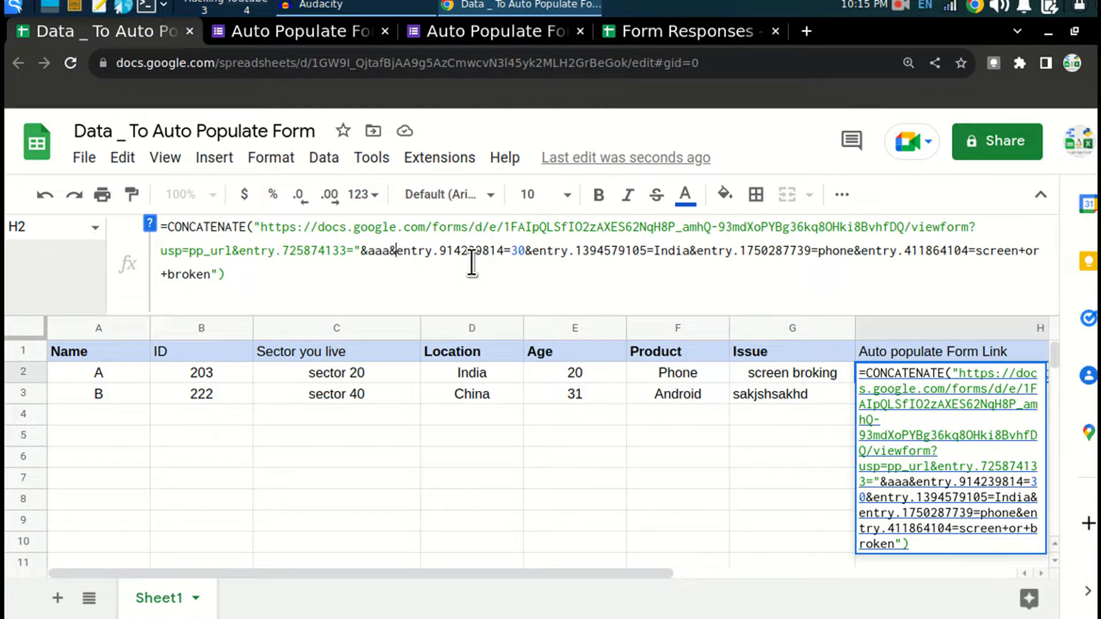
type("\"&")
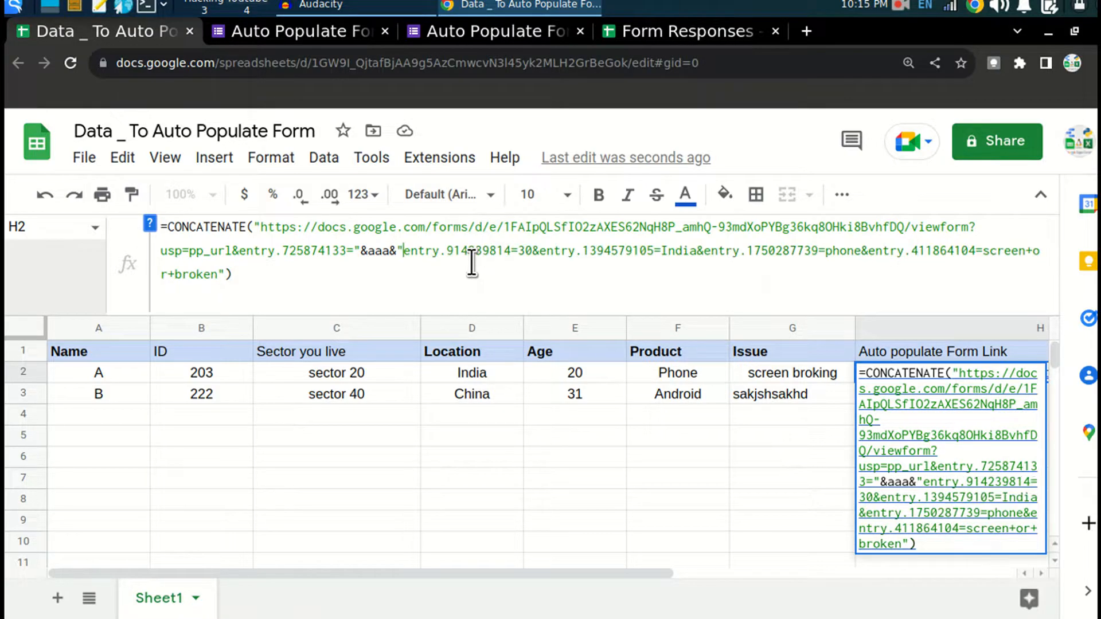
Replace the name value aaa in the formula with a reference to cell A2
key("Left")
key("Left")
key("shift+Left")
key("shift+Left")
key("shift+Left")
key("BackSpace")
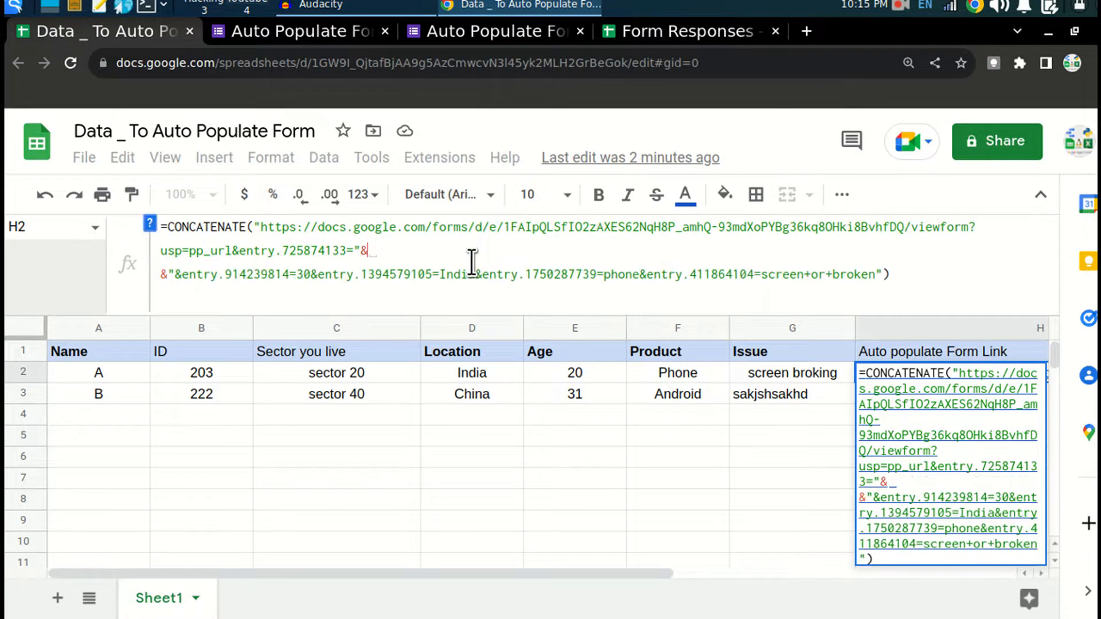
left_click(98, 374)
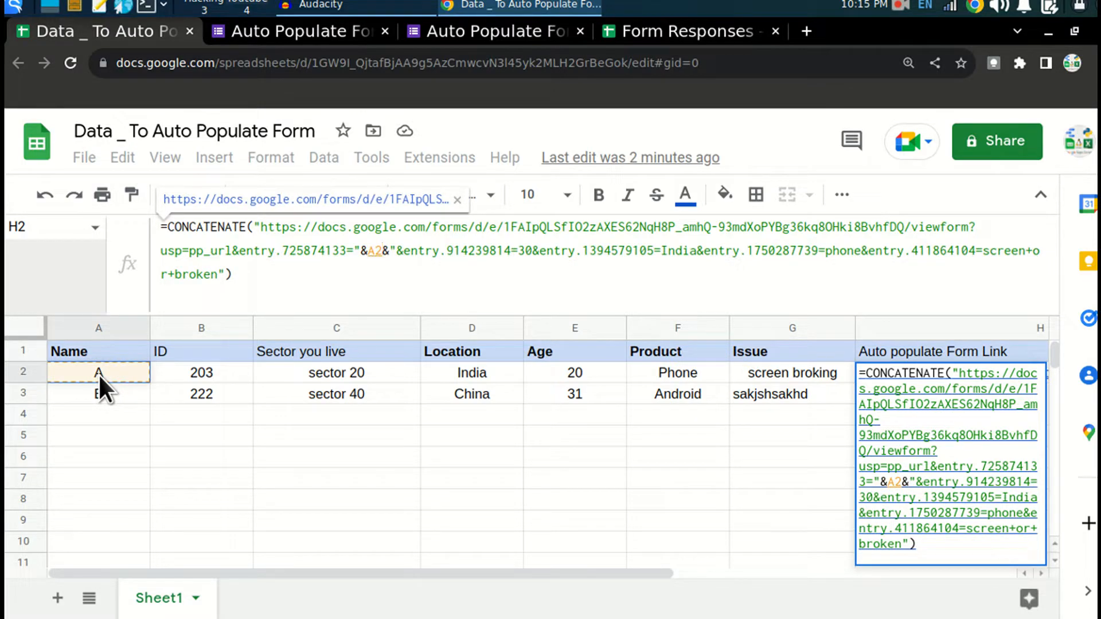
Split the URL string around the age value 30, using a double quote and an ampersand on each side
left_click(518, 251)
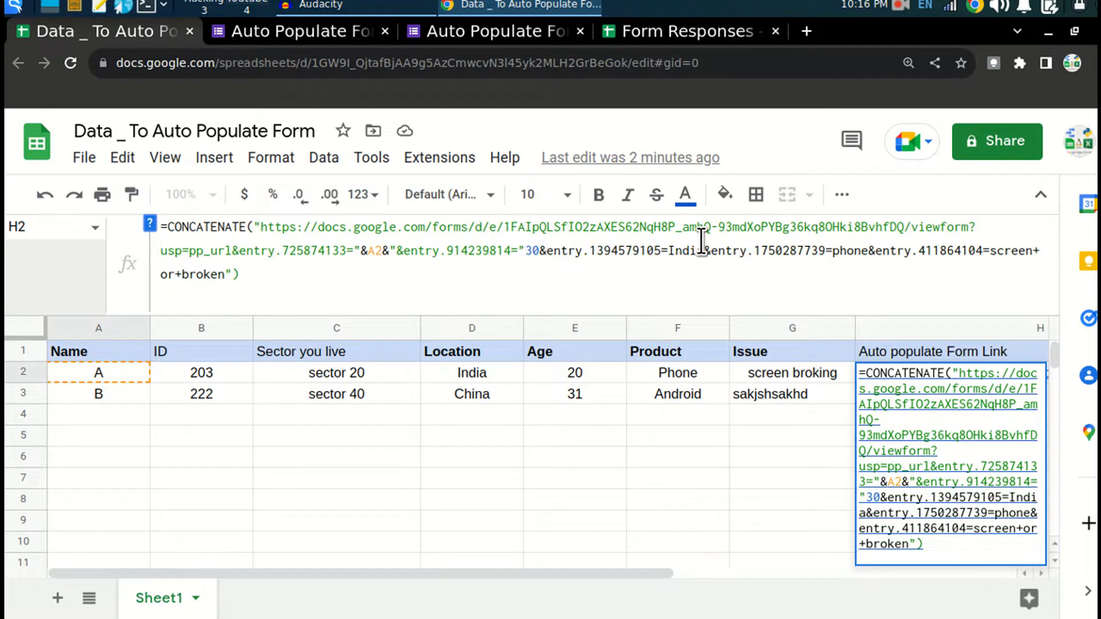
type("&")
key("Right")
key("Right")
key("Right")
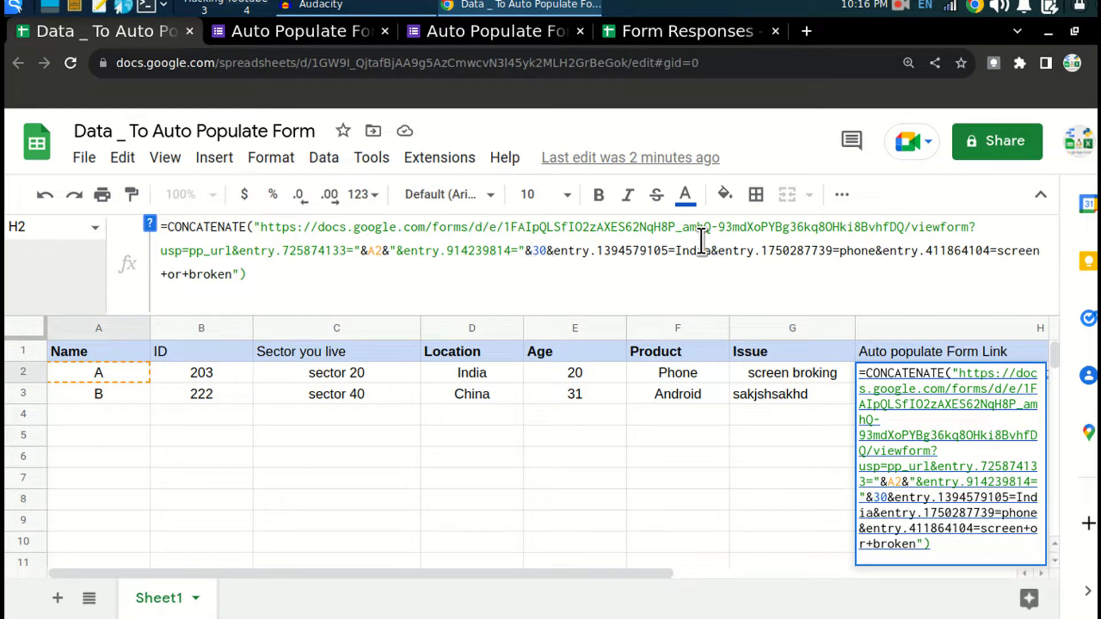
type("\"&")
Replace the age value 30 in the formula with a reference to cell E2
key("Left")
key("Left")
key("Left")
key("shift+Left")
key("shift+Left")
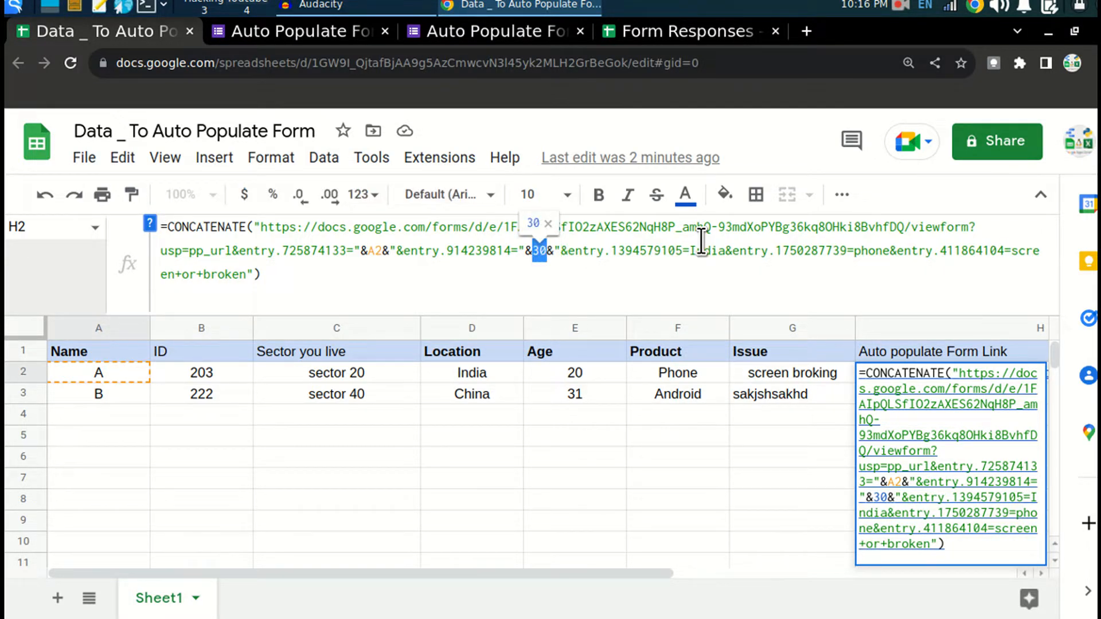
key("BackSpace")
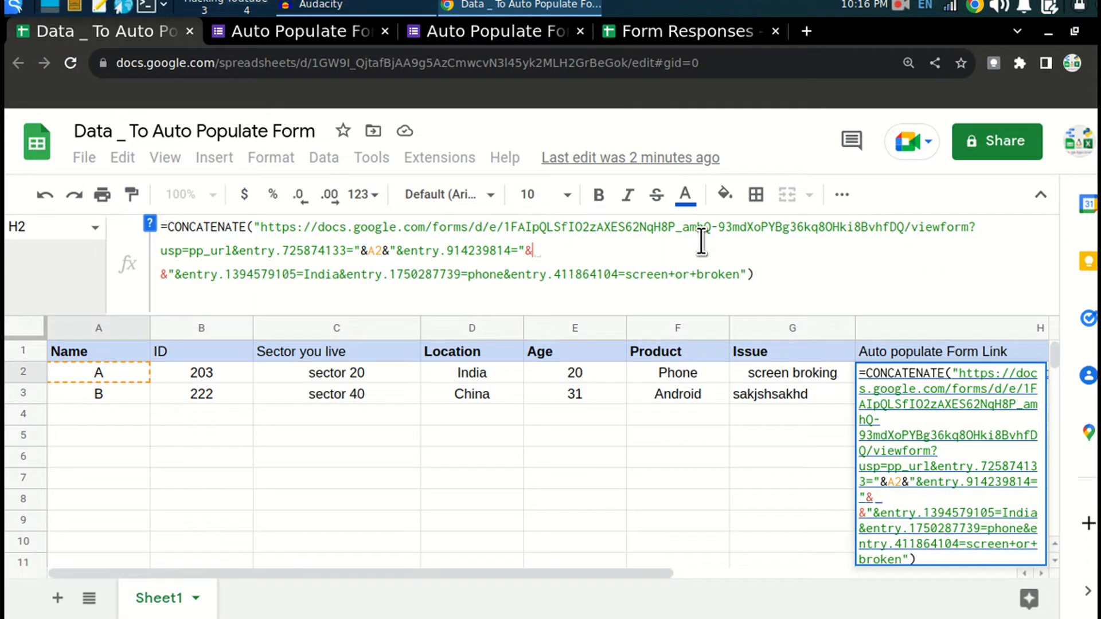
left_click(569, 374)
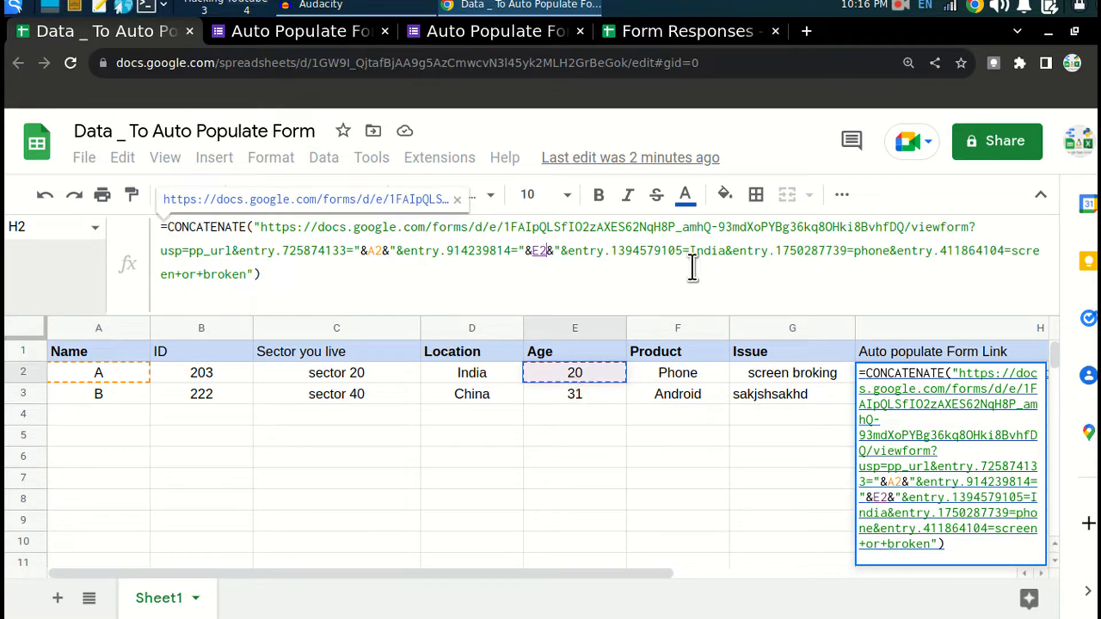
Split the URL string around the location value India, using a double quote and an ampersand on each side
left_click(690, 252)
type("\"")
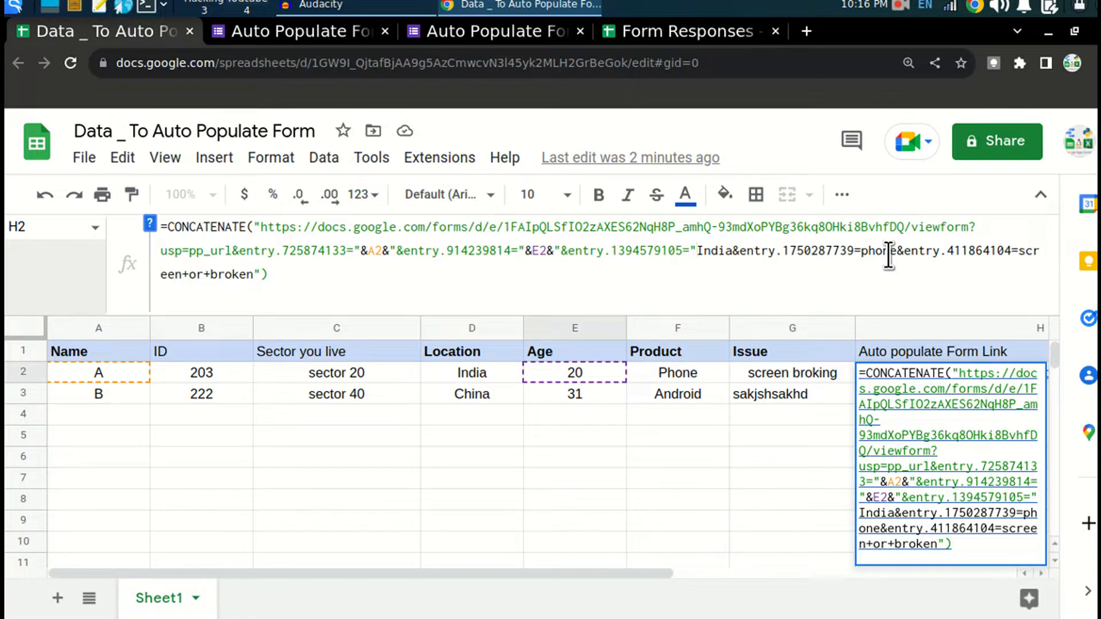
type("&")
key("Right")
key("Right")
key("Right")
key("Right")
key("Right")
key("Right")
type("\"&")
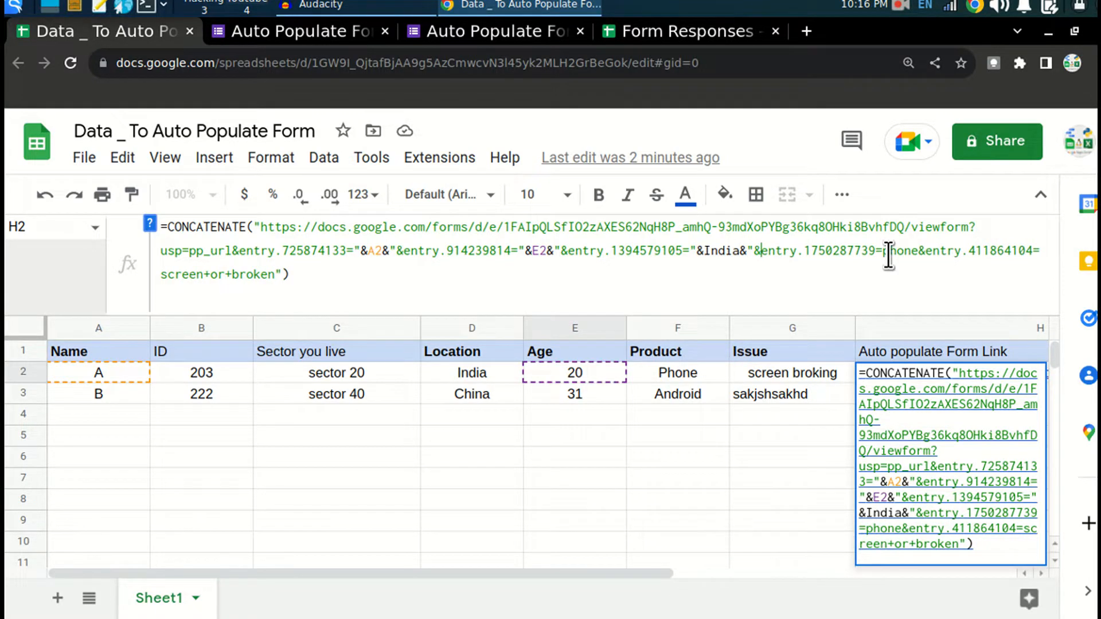
Replace the location value India in the formula with a reference to cell D2
left_click(742, 251)
key("BackSpace")
key("BackSpace")
key("BackSpace")
key("BackSpace")
key("BackSpace")
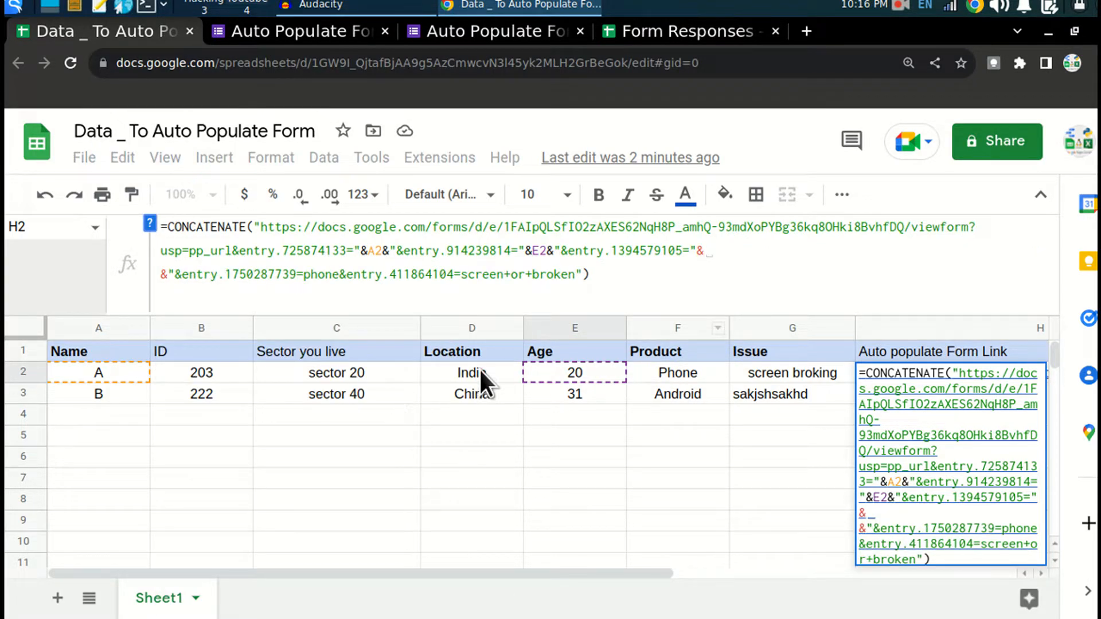
left_click(479, 372)
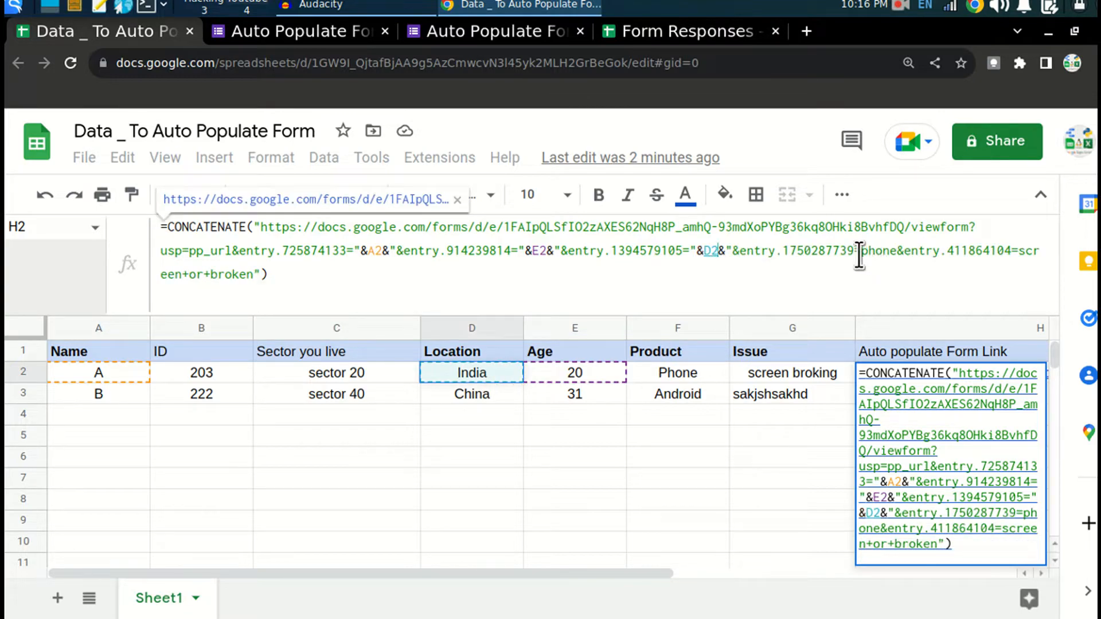
Split the URL string around the product value phone, using a double quote and an ampersand on each side
left_click(860, 253)
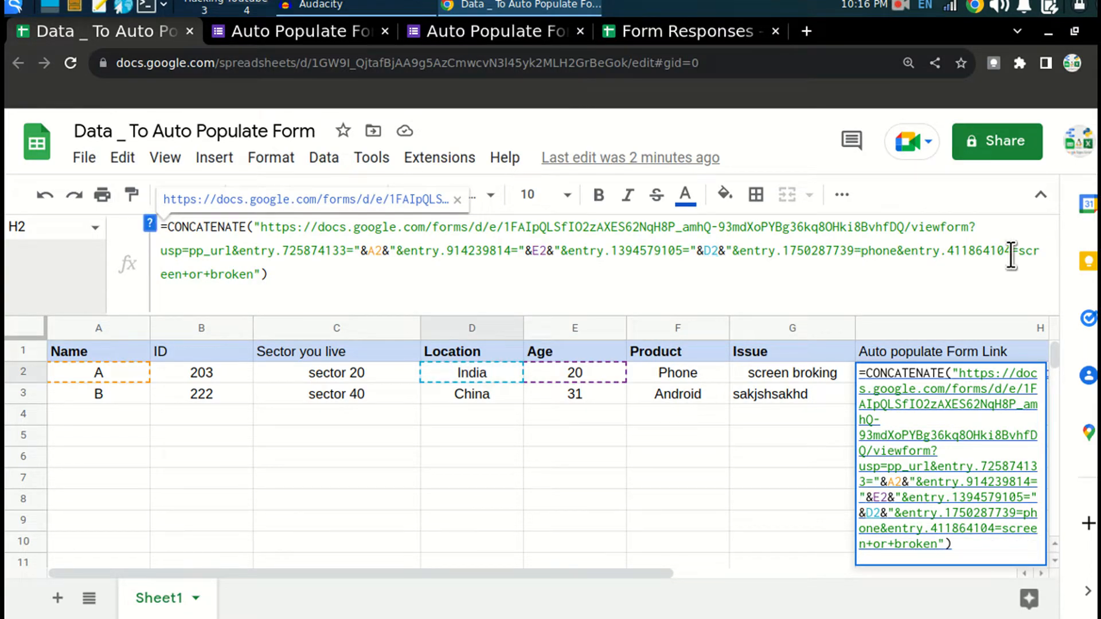
type("\"&")
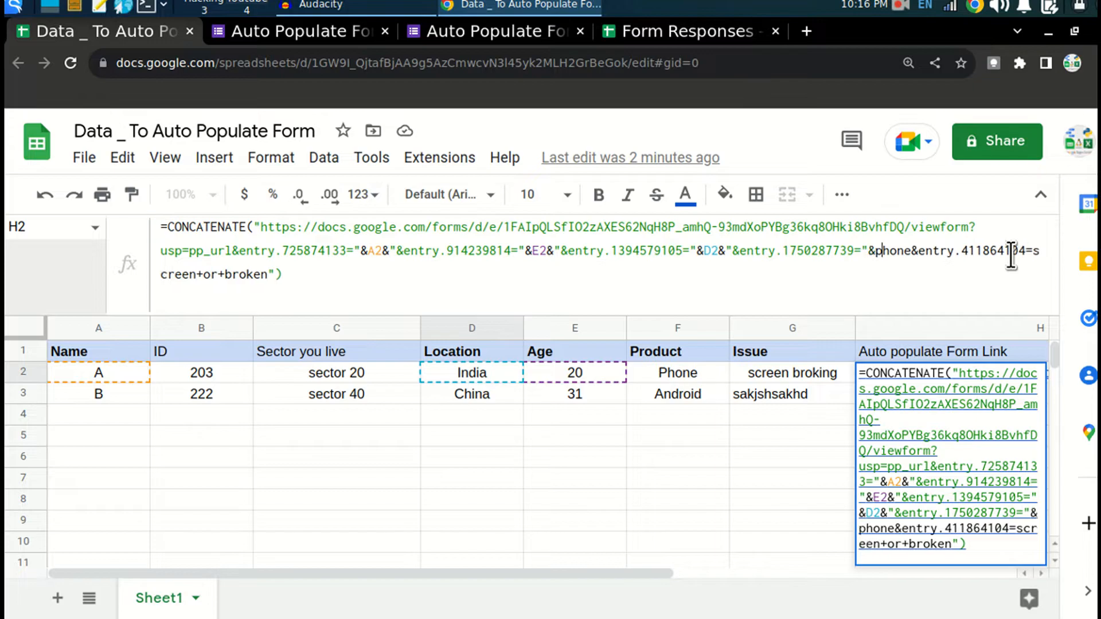
key("Right")
key("Right")
key("Right")
key("Right")
key("Right")
key("Right")
type("\"")
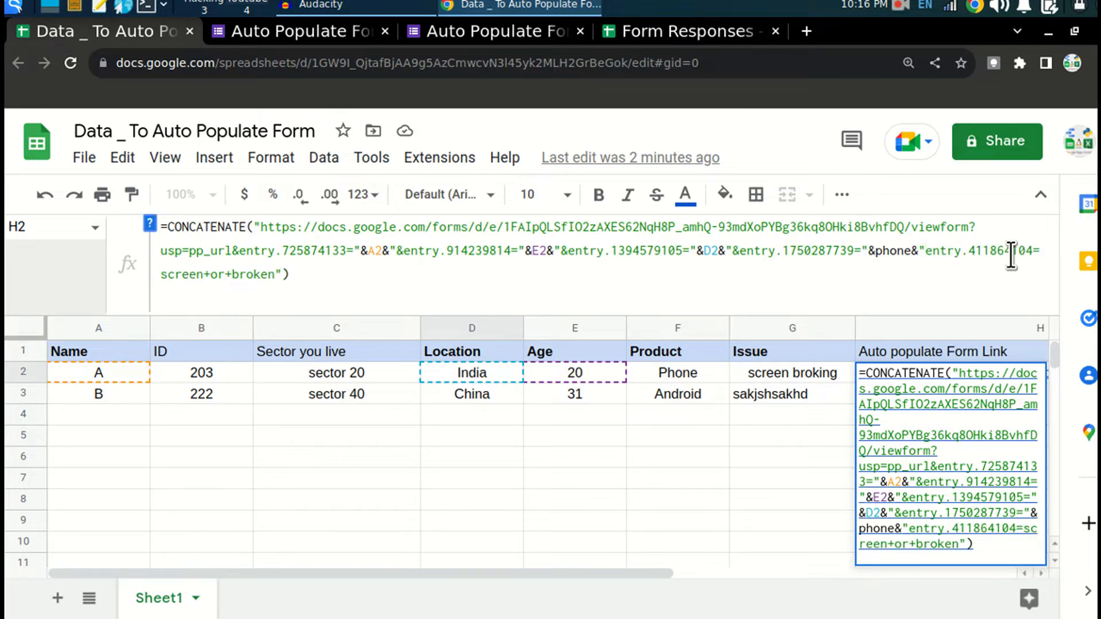
type("&")
Replace the product value phone in the formula with a reference to cell F2
left_click(910, 250)
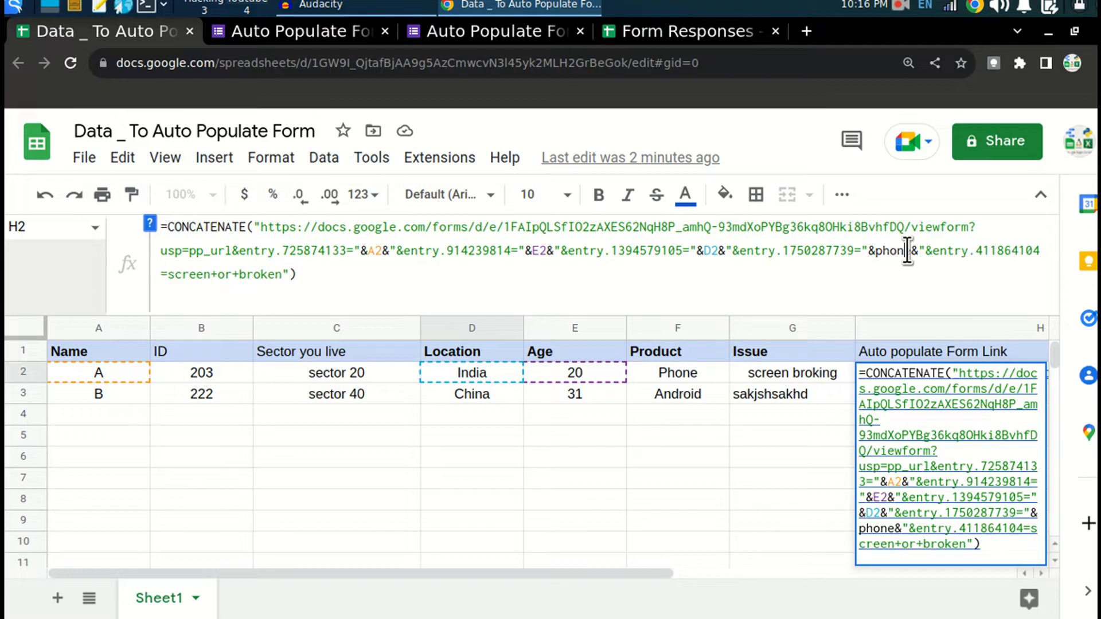
key("BackSpace")
key("BackSpace")
key("BackSpace")
key("BackSpace")
key("BackSpace")
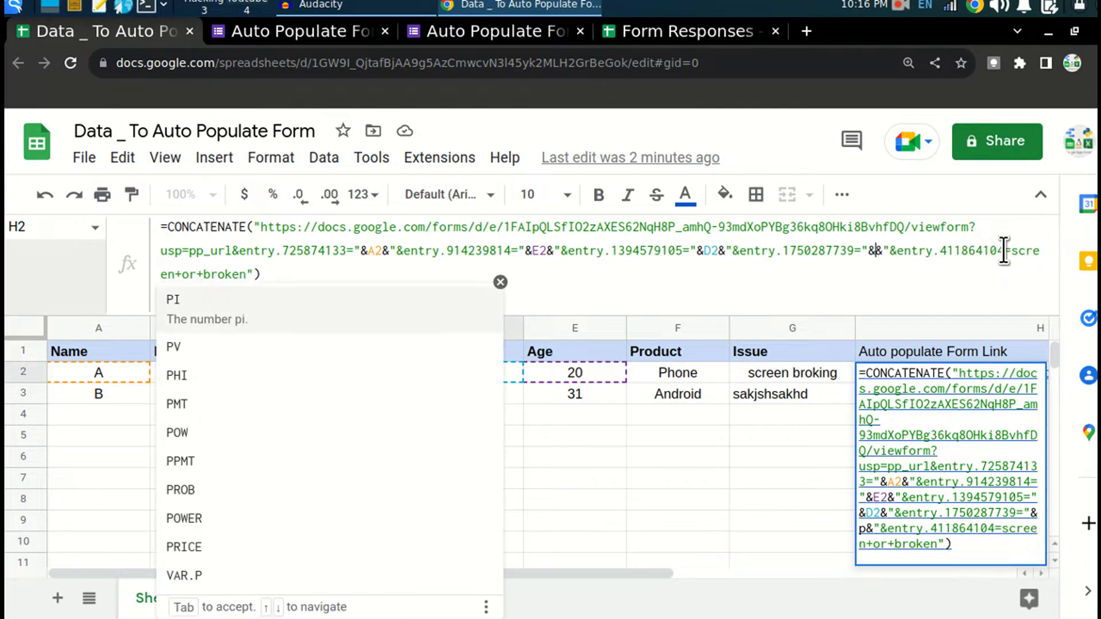
left_click(701, 369)
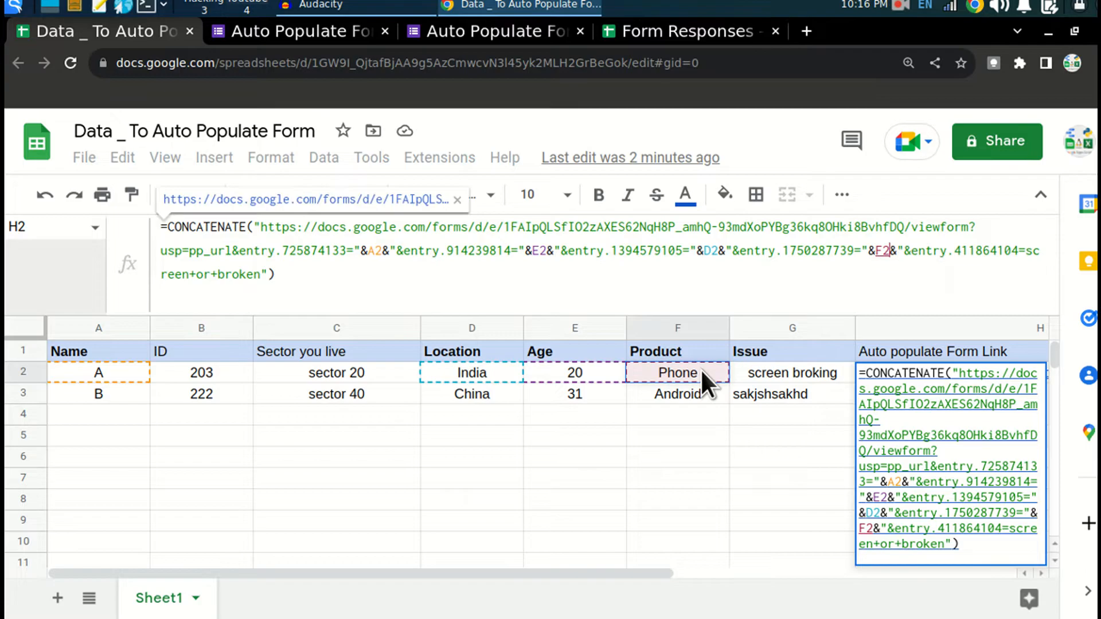
End the URL string after entry.411864104= with a double quote and an ampersand, before screen+or+broken
left_click_drag(1024, 250, 260, 277)
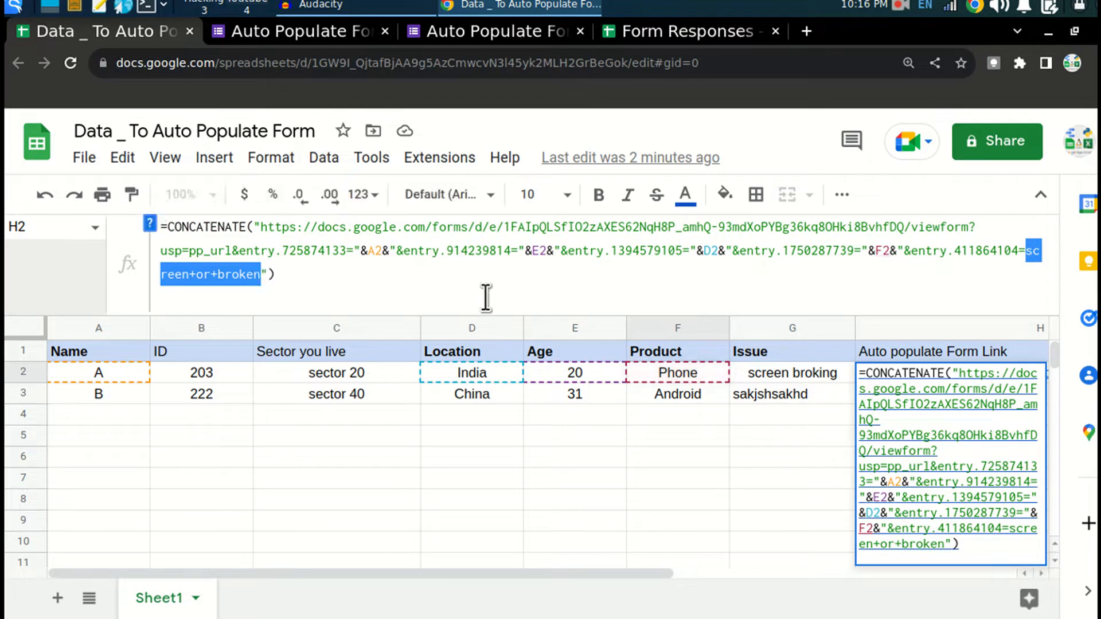
key("Left")
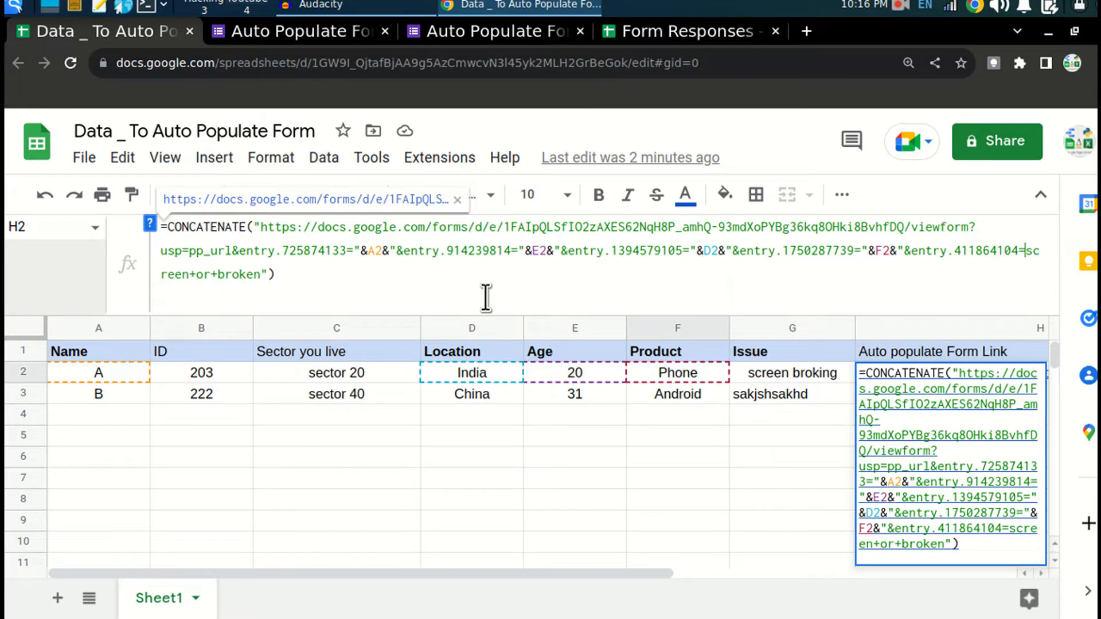
type("\"")
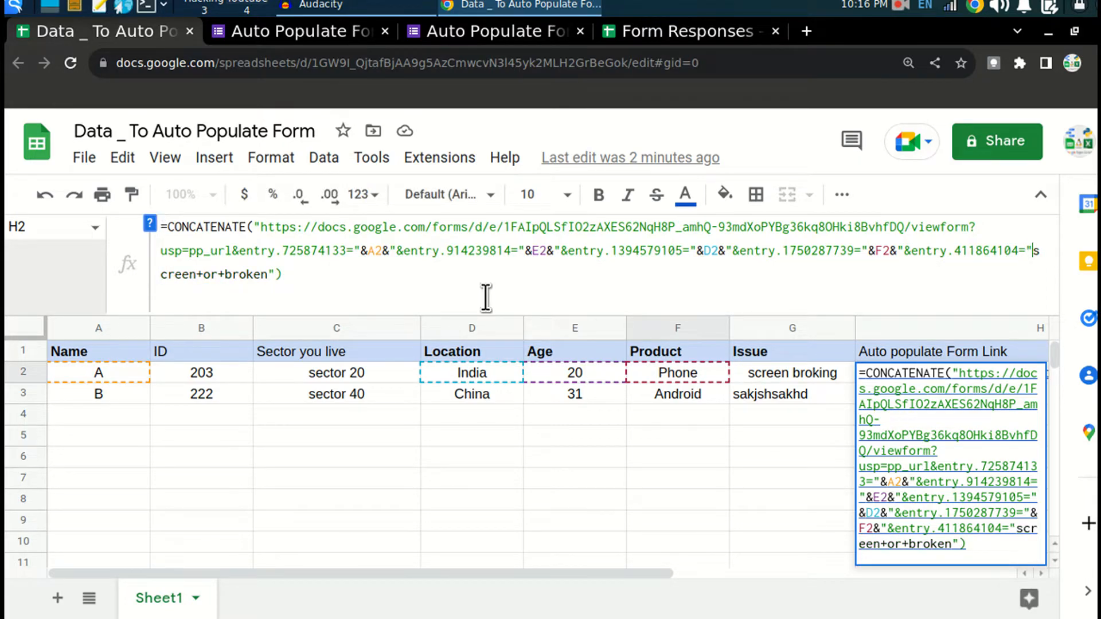
type("&")
Replace the issue text screen+or+broken with a reference to cell G2 and commit the formula
key("shift+Right")
key("shift+Right")
key("shift+Right")
key("shift+Right")
key("shift+Right")
key("shift+Right")
key("shift+Right")
key("shift+Right")
key("shift+Right")
key("shift+Right")
key("shift+Right")
key("shift+Right")
key("shift+Right")
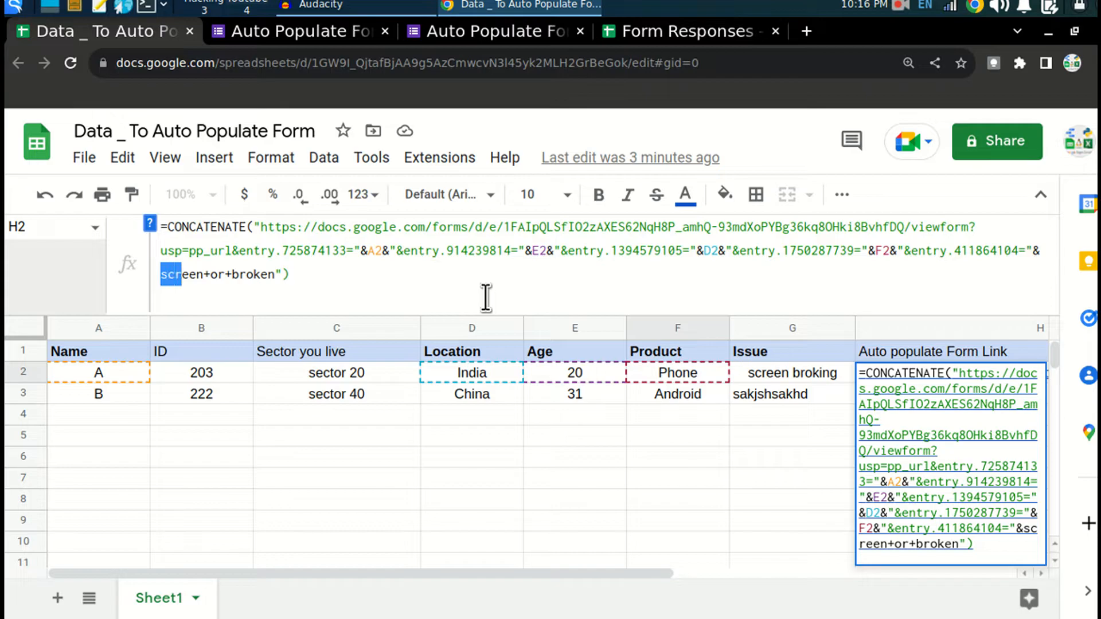
key("shift+Right")
key("shift+Right")
key("shift+Right")
key("BackSpace")
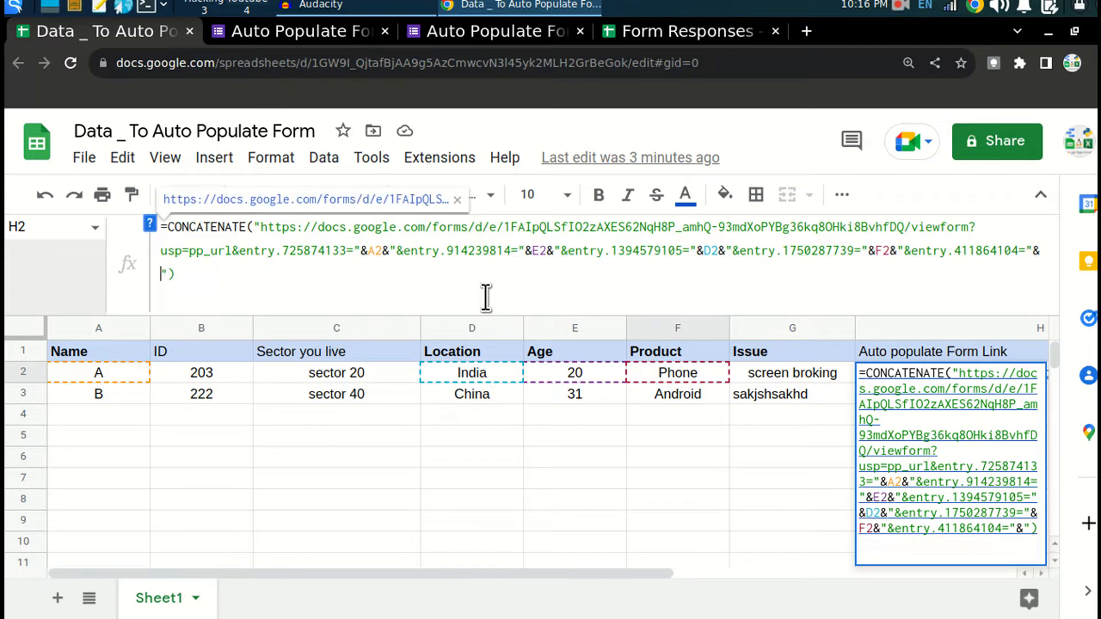
left_click(783, 373)
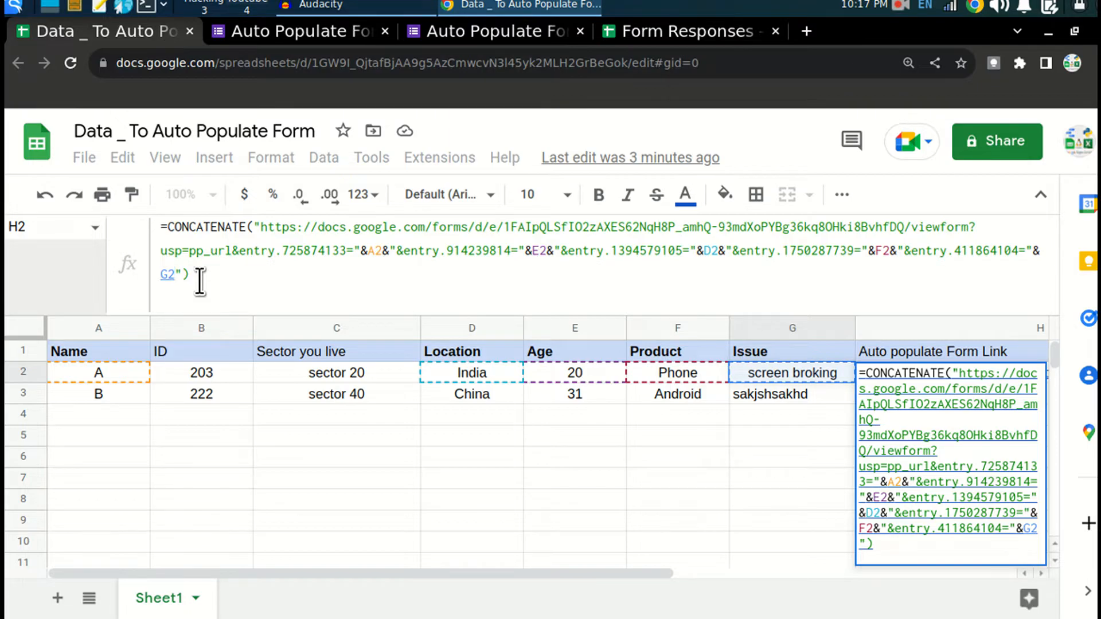
key("Return")
Delete the stray quotation marks and extra parenthesis after G2 so the H2 formula ends with G2), and commit it
key("Up")
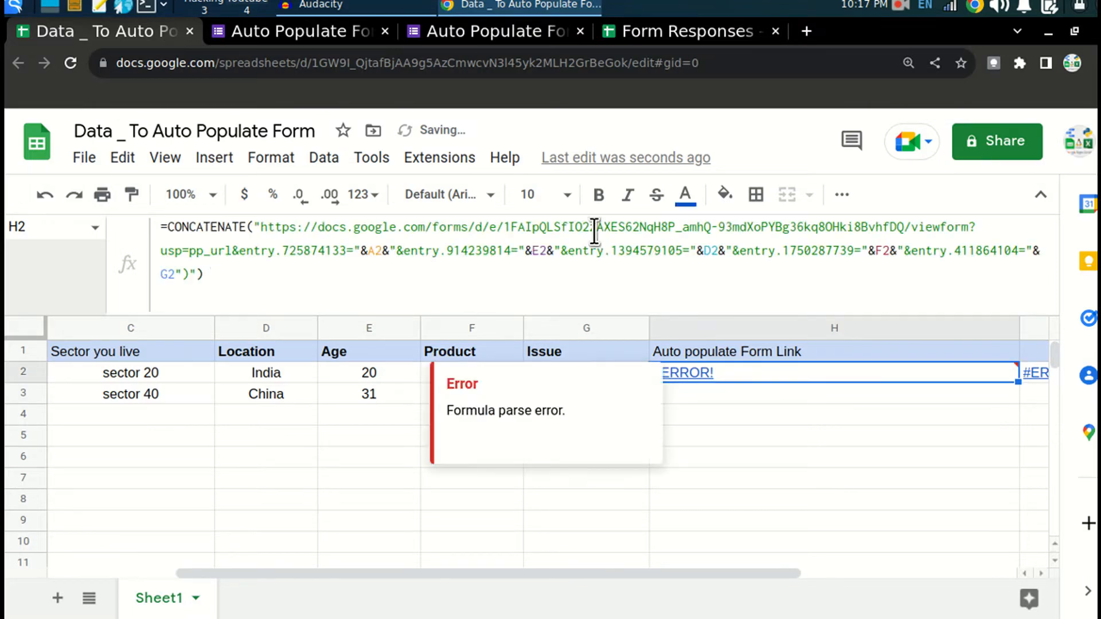
left_click(411, 290)
key("Left")
key("BackSpace")
key("BackSpace")
key("BackSpace")
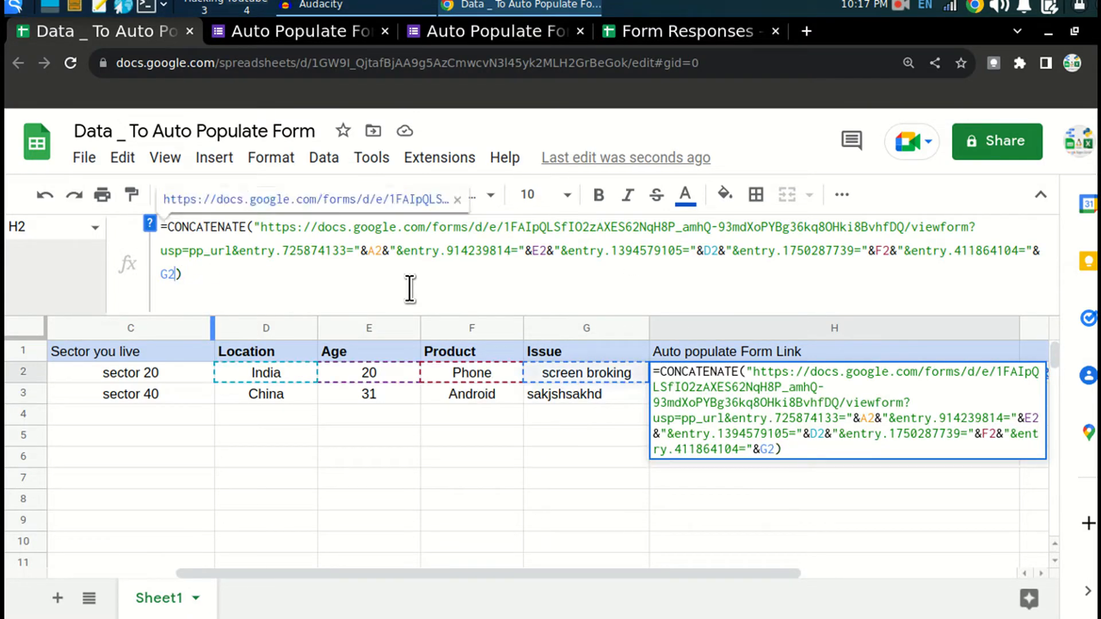
key("Return")
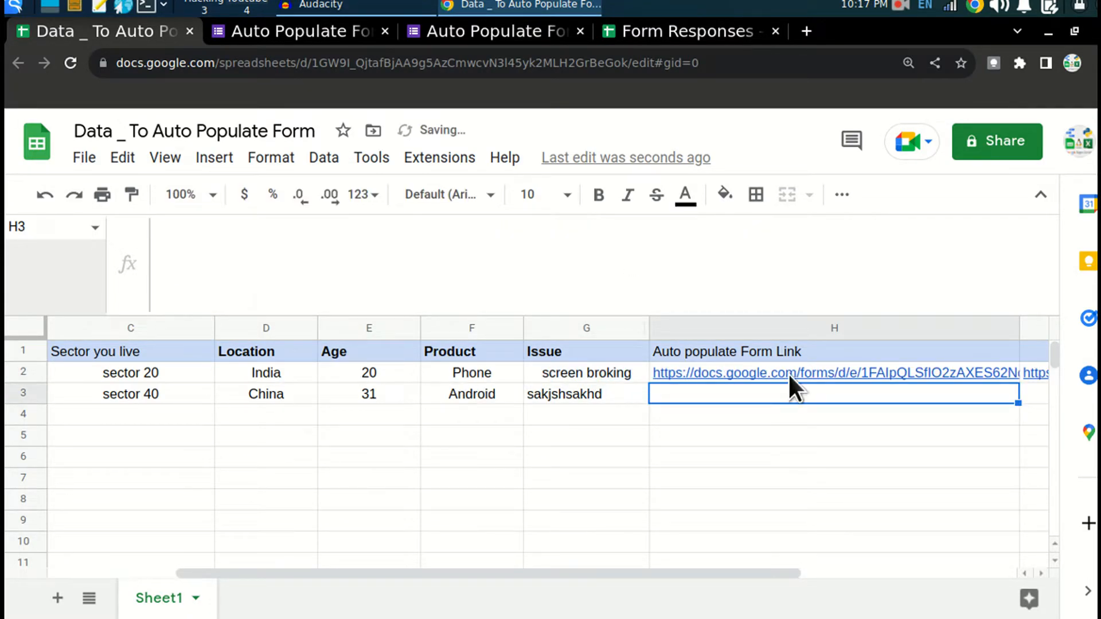
Try committing the H2 formula with a double quote added after the G2 reference
key("Up")
left_click(182, 283)
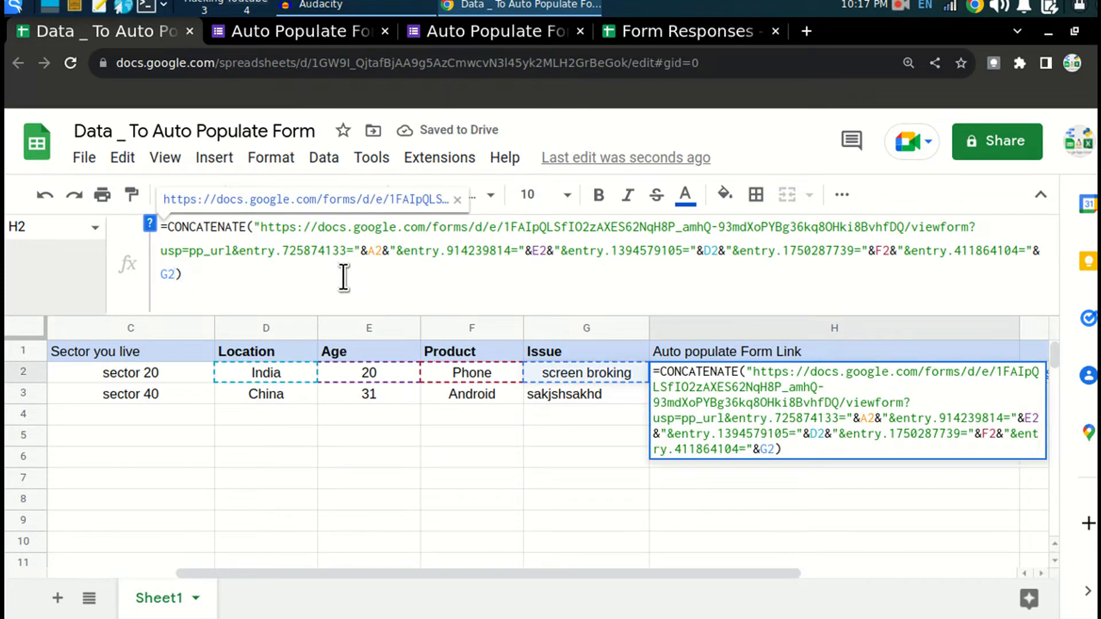
type("\"")
key("Return")
key("Up")
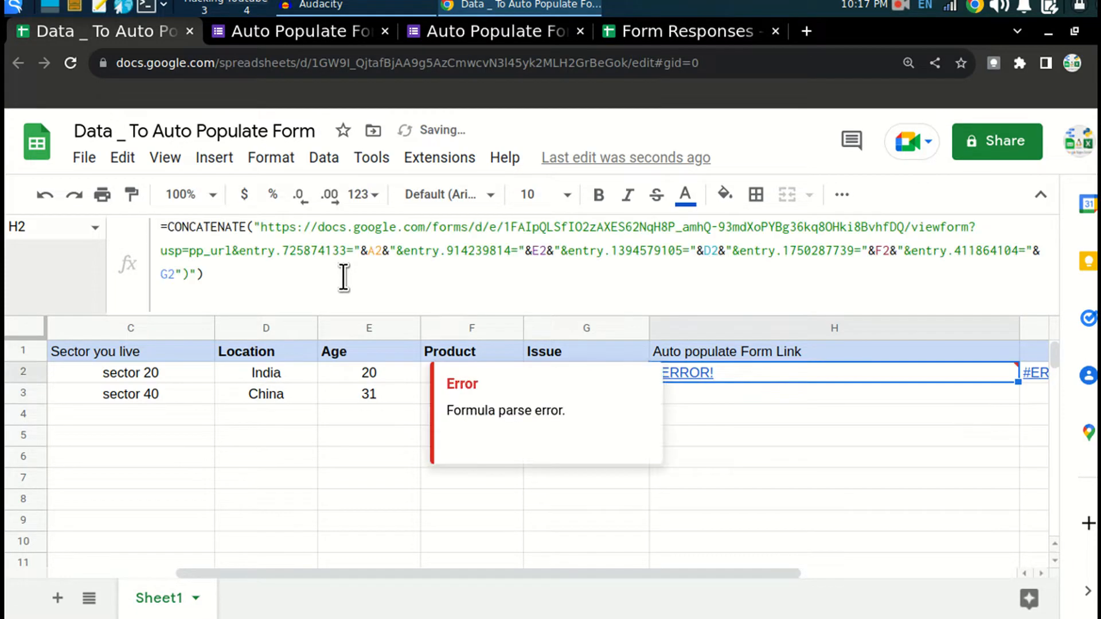
Remove the added quotation marks and extra parenthesis after G2, recommit the formula and select cell H2
left_click(195, 274)
key("BackSpace")
key("BackSpace")
key("BackSpace")
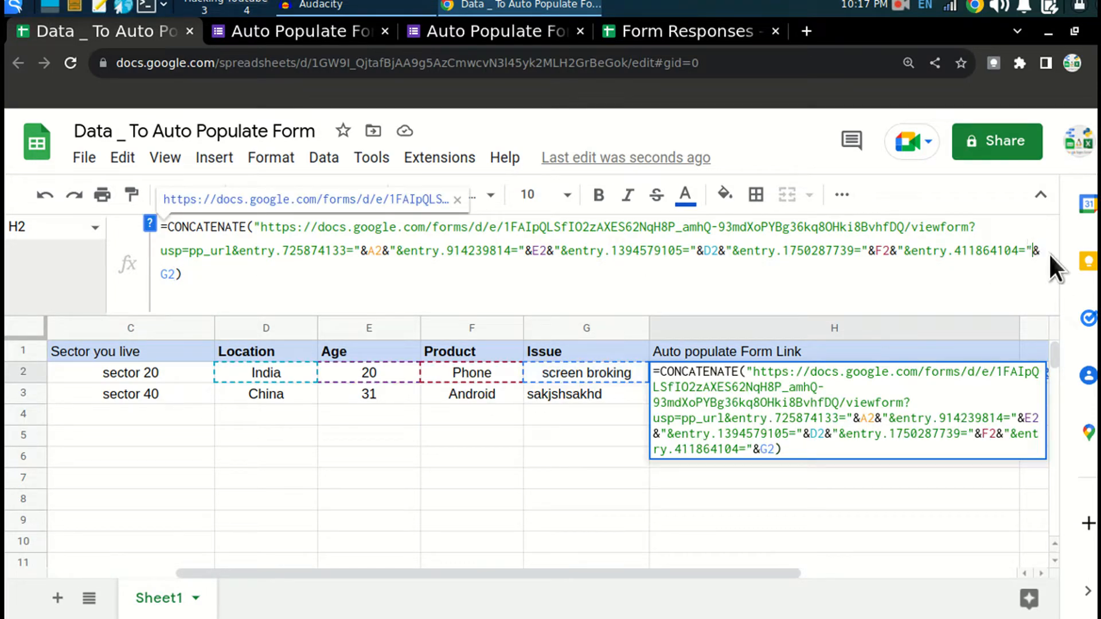
left_click_drag(1034, 253, 1039, 255)
left_click(176, 274)
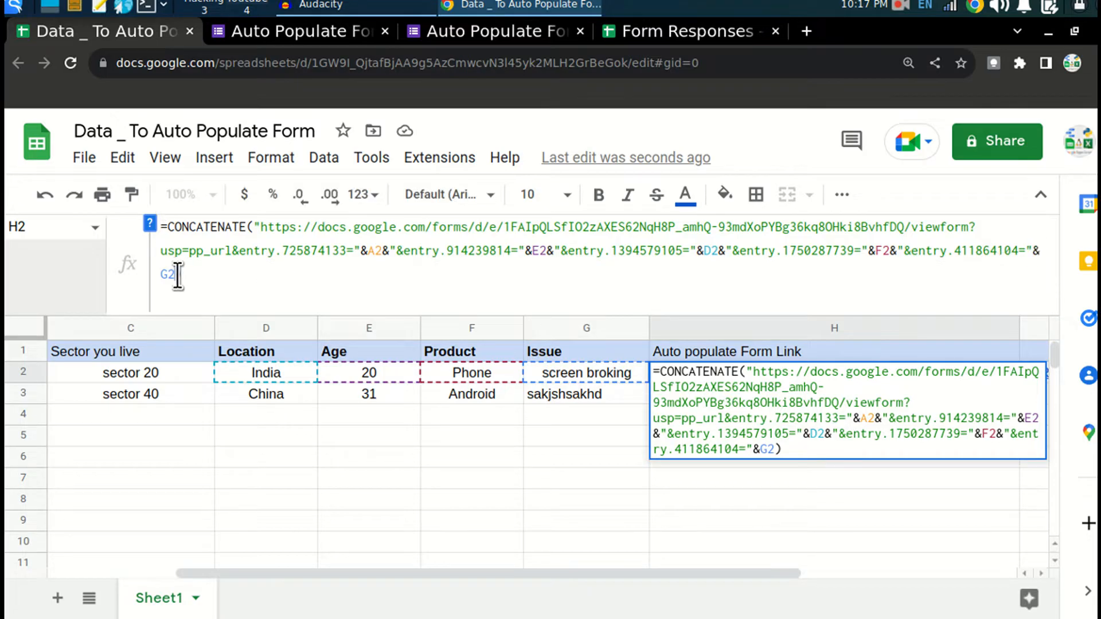
key("Return")
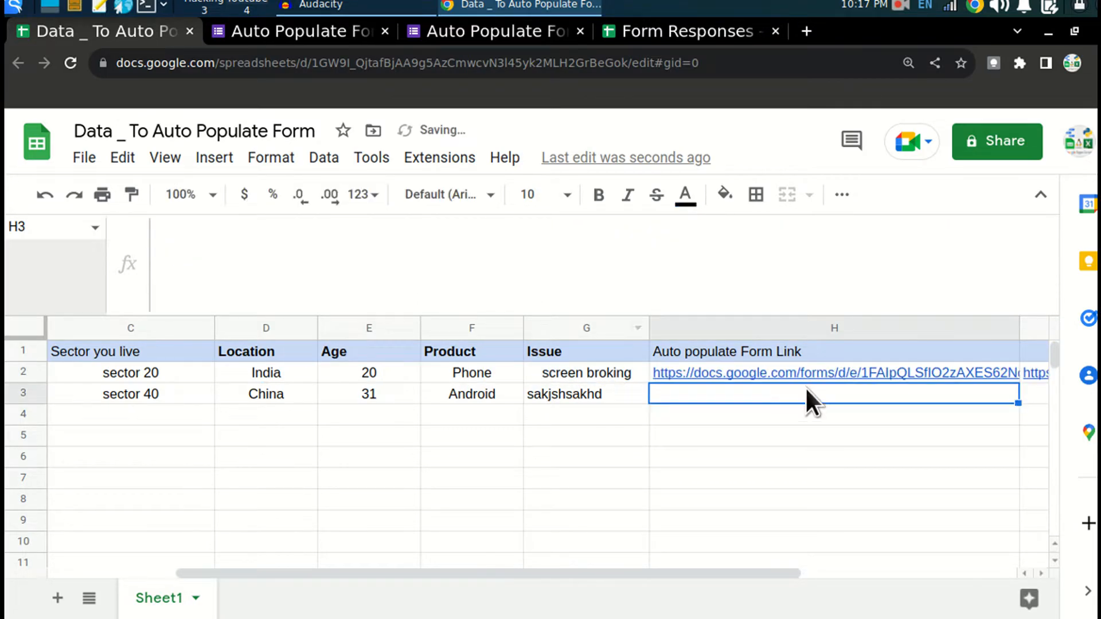
left_click(793, 370)
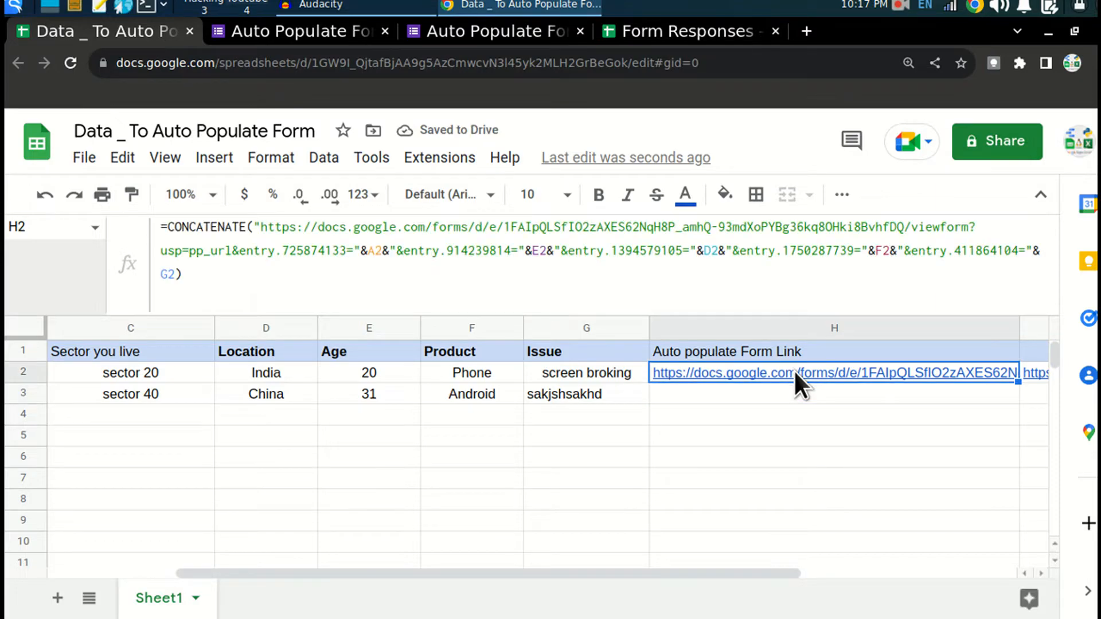
Examine the CONCATENATE formula in cell H2 and leave it without editing
double_click(794, 370)
left_click(568, 479)
left_click(728, 373)
key("Right")
key("Left")
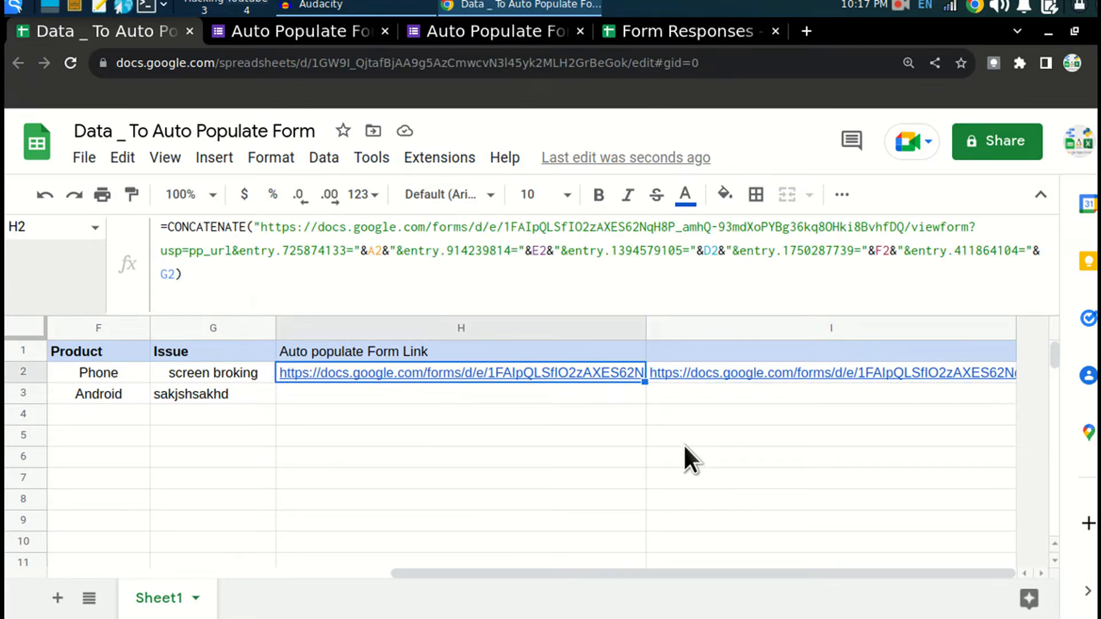
double_click(470, 371)
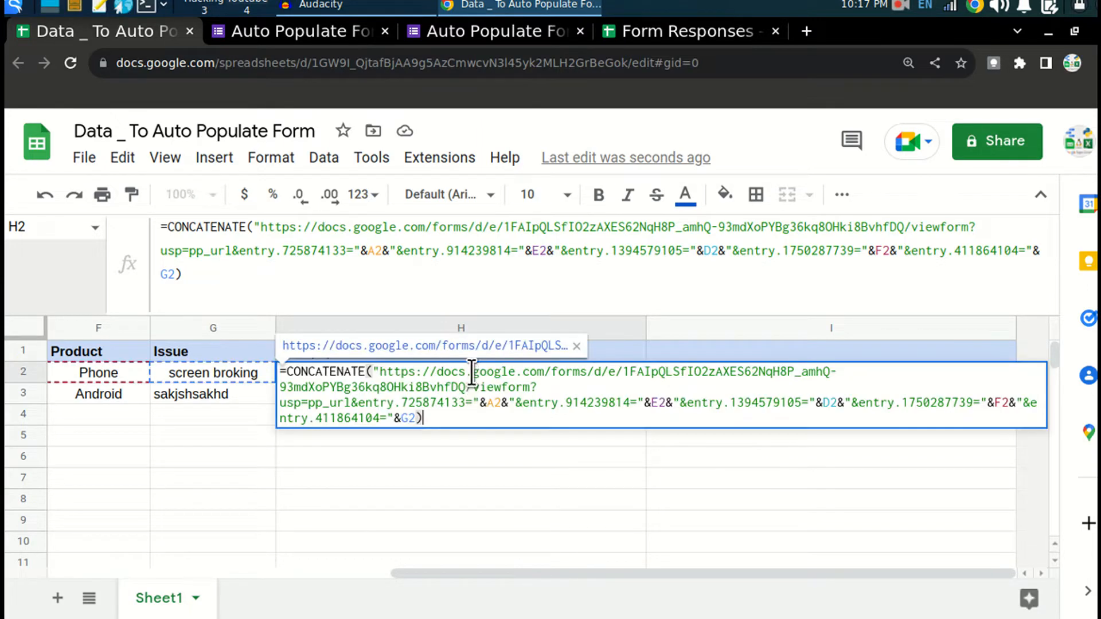
left_click(449, 477)
left_click(480, 372)
Enter the formula =HYPERLINK(H2) in cell I2
key("Right")
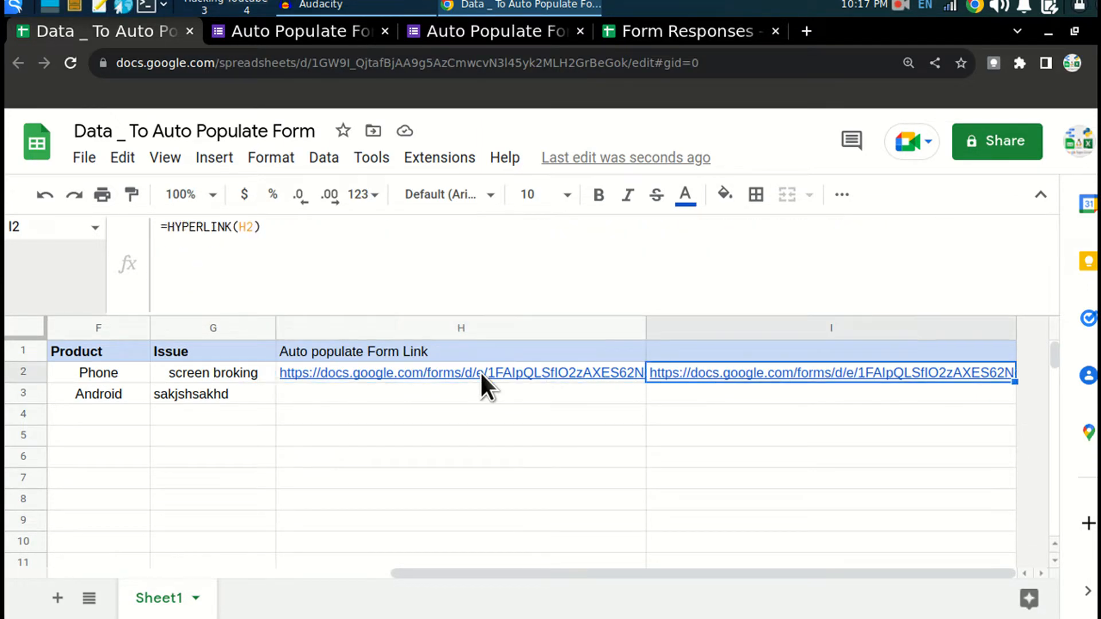
type("=hy")
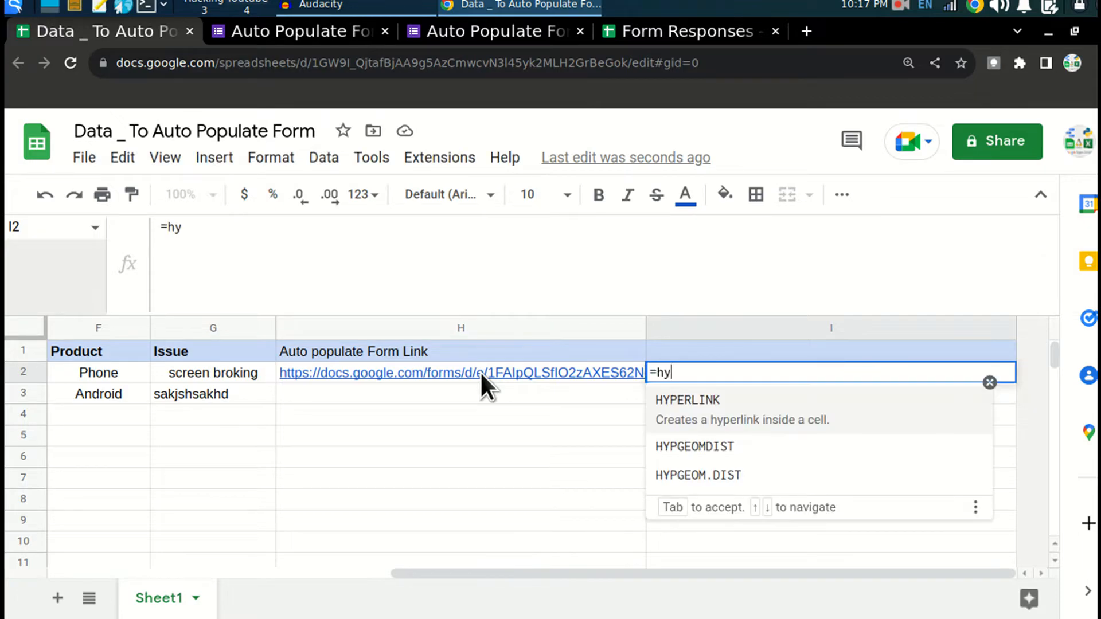
key("Tab")
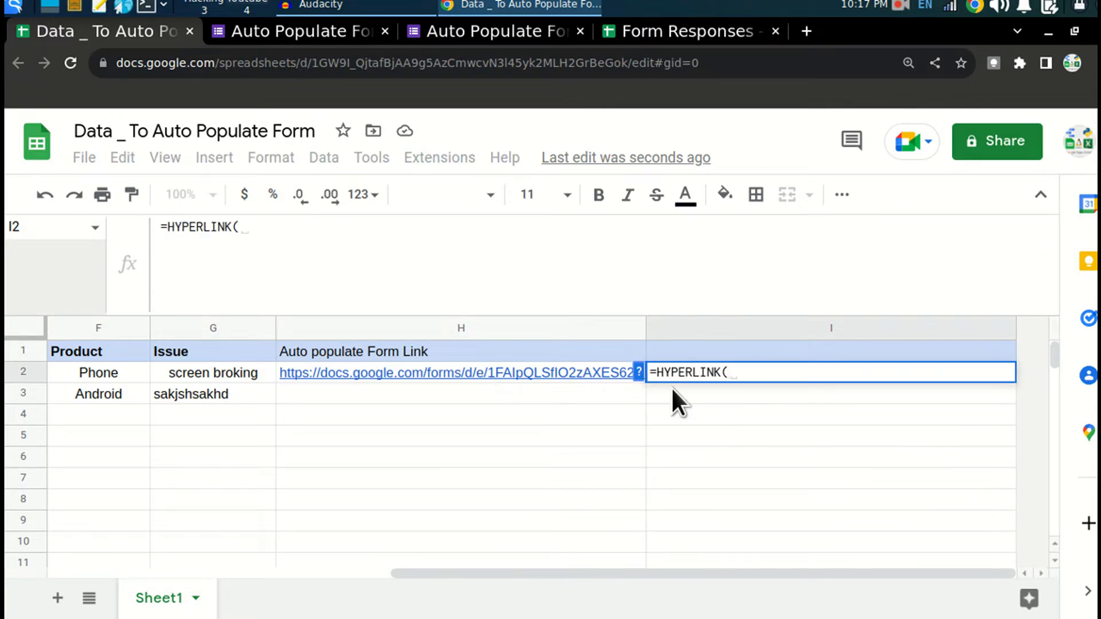
left_click(537, 373)
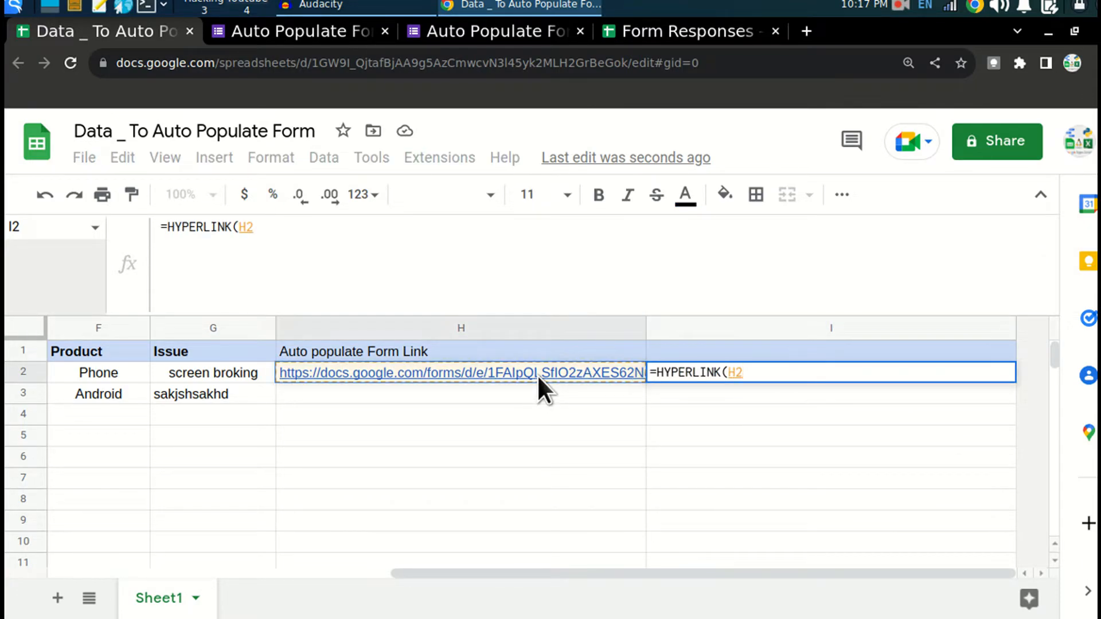
key("Return")
Replace the entry in the Name column of row 2 with a person's first name
left_click(227, 370)
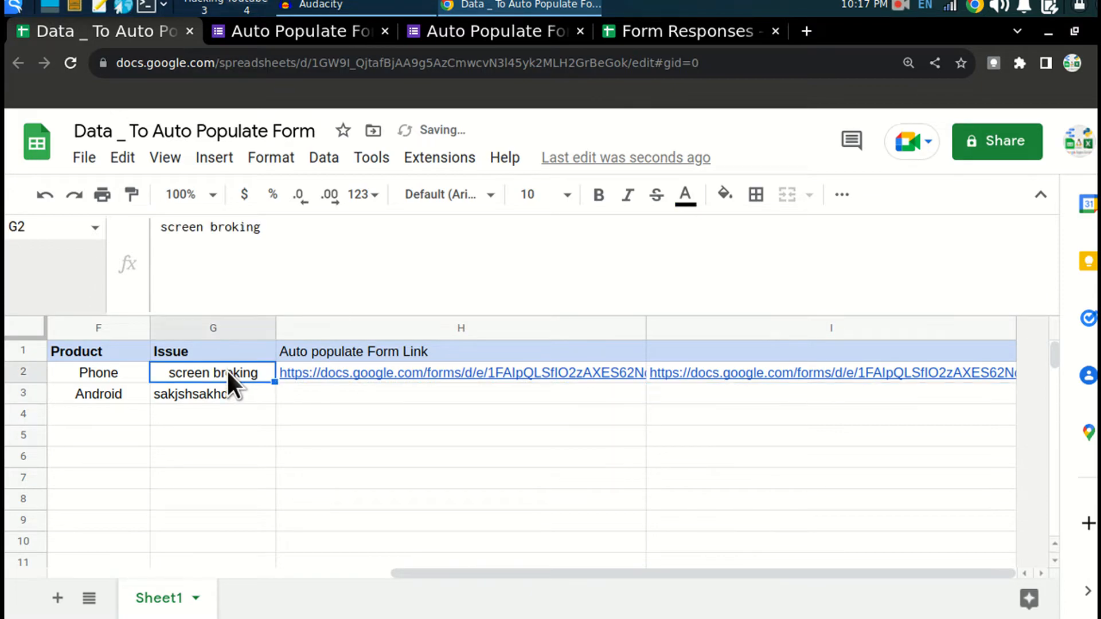
key("ctrl+Left")
key("Right")
key("Left")
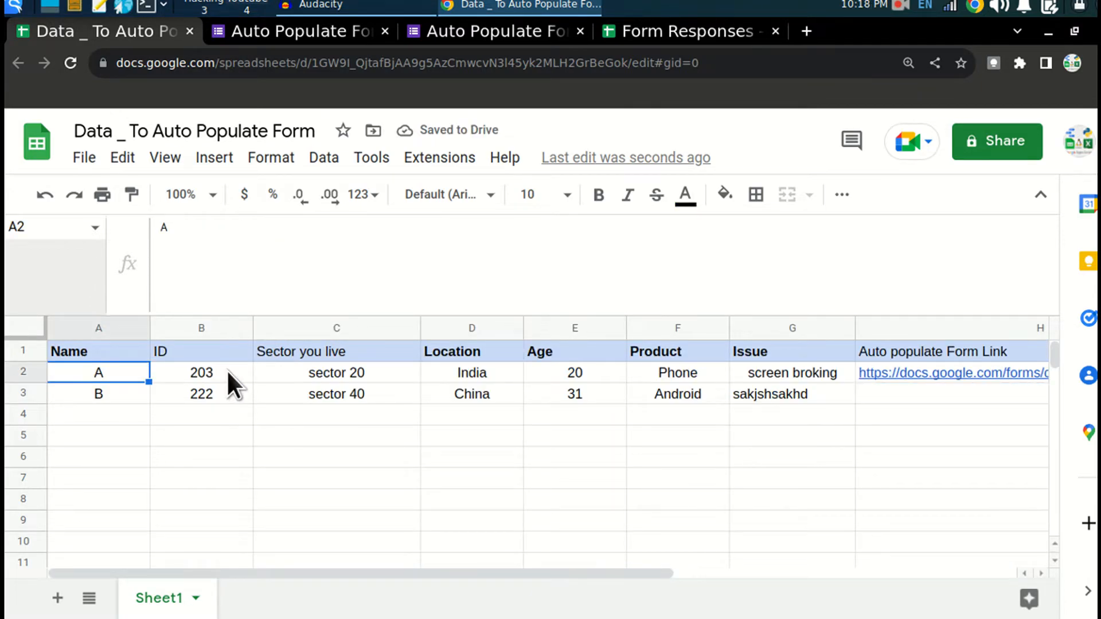
type("akash")
key("Return")
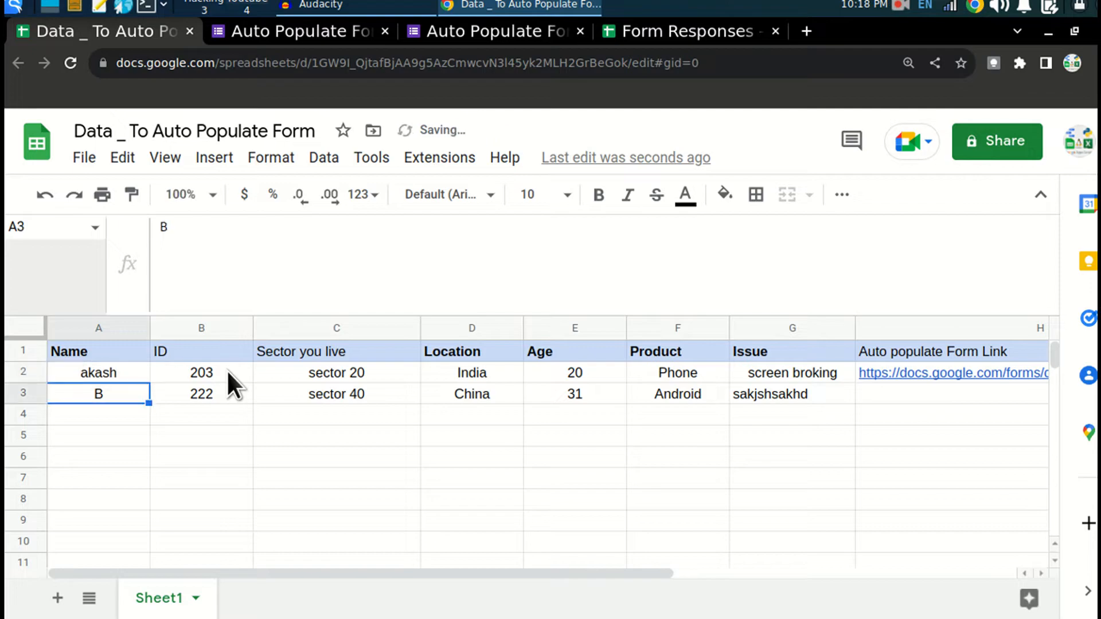
Change row 2's location to China and its age to 122
left_click(226, 370)
key("Right")
key("Right")
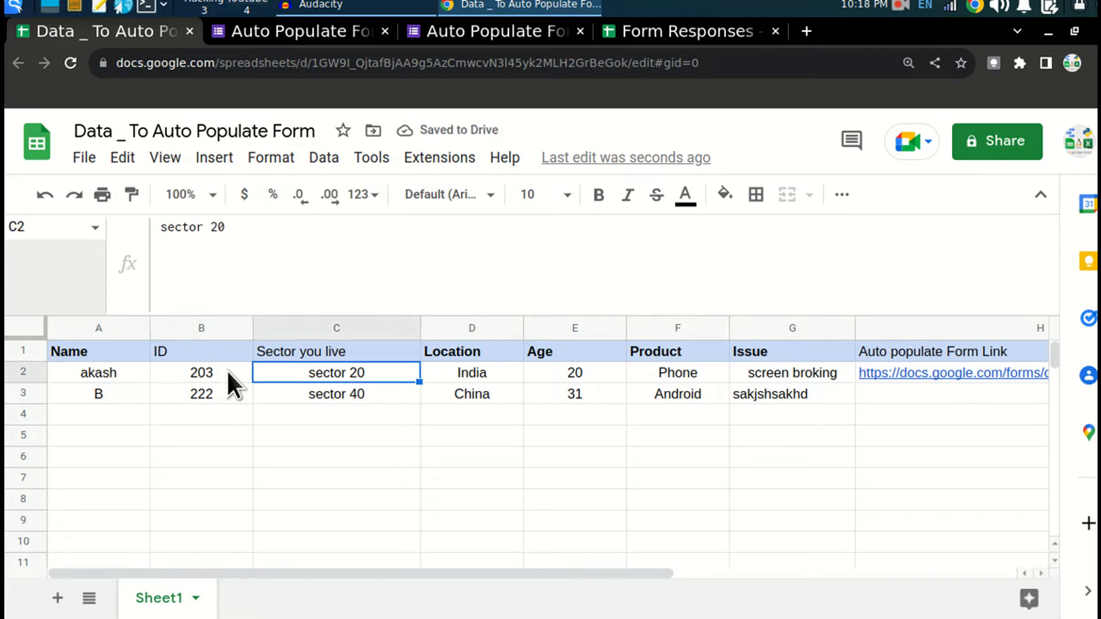
type("China")
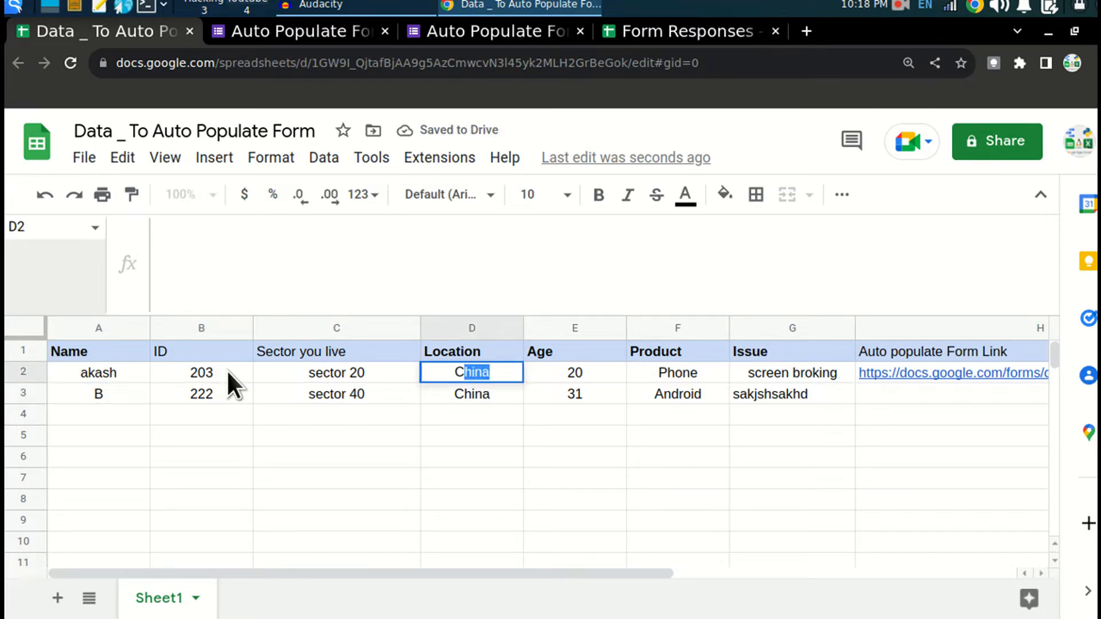
key("Return")
key("Up")
key("Right")
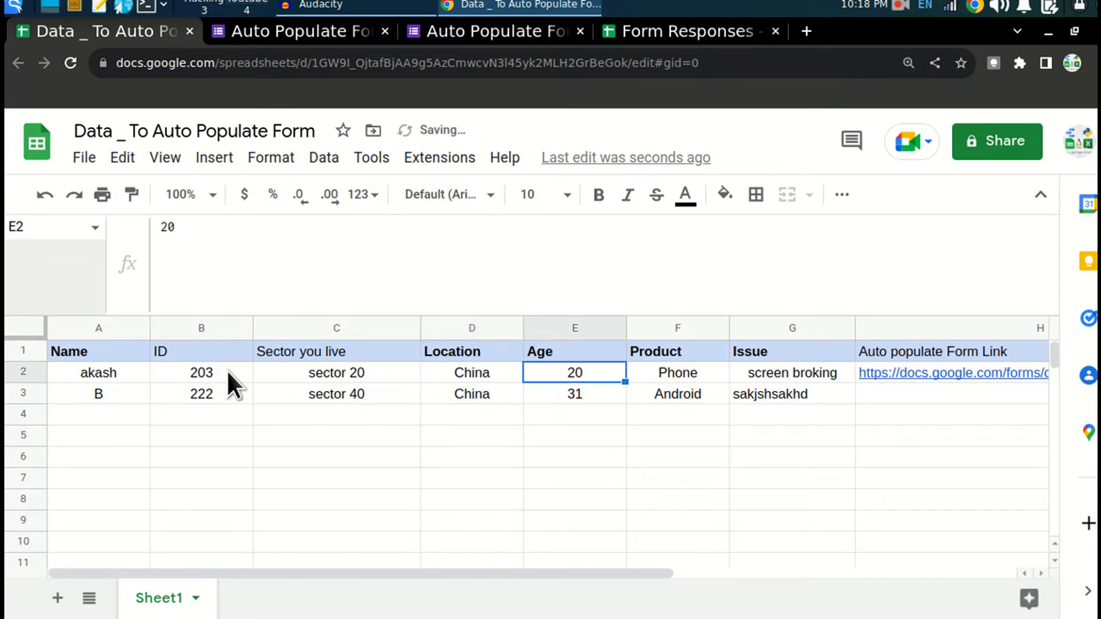
type("122")
key("Return")
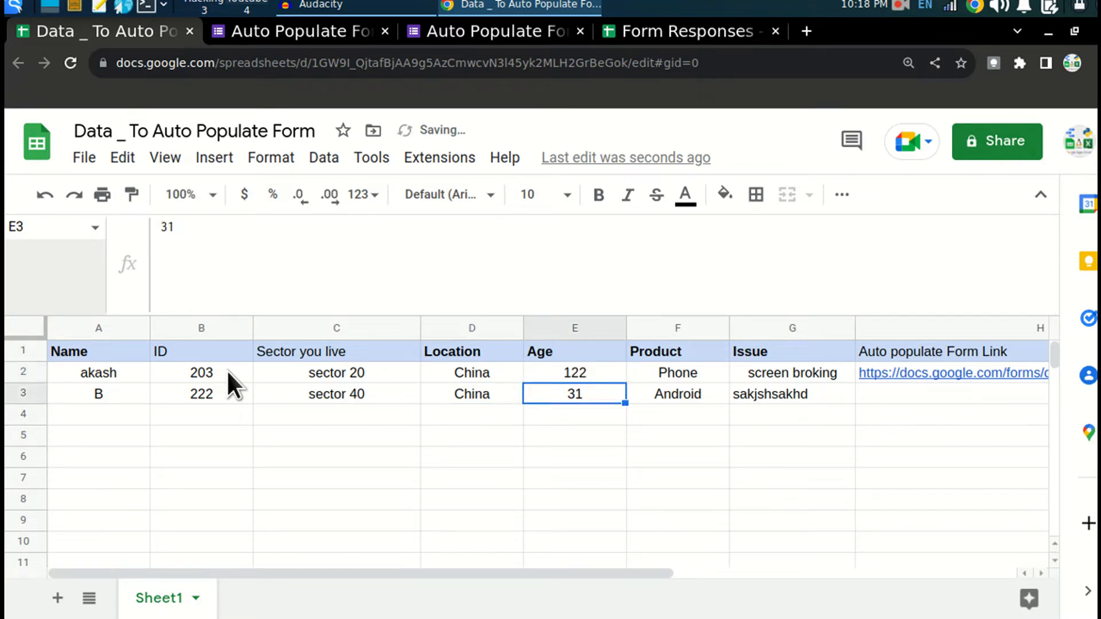
Set row 2's product to Android
key("Up")
key("Right")
type("Androi")
key("Tab")
Go over the updated row 2 data by selecting the range A2:G2, from Name to Issue
key("Right")
key("Right")
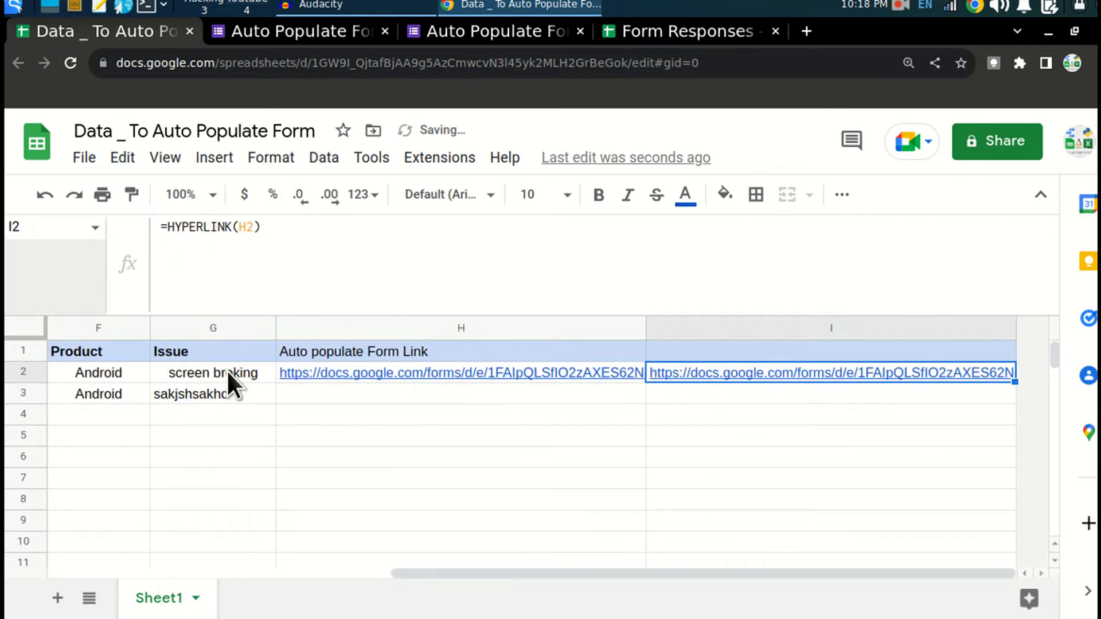
key("Left")
key("Left")
key("Home")
key("shift+Right")
key("shift+Right")
key("shift+Right")
key("shift+Right")
key("shift+Right")
key("shift+Right")
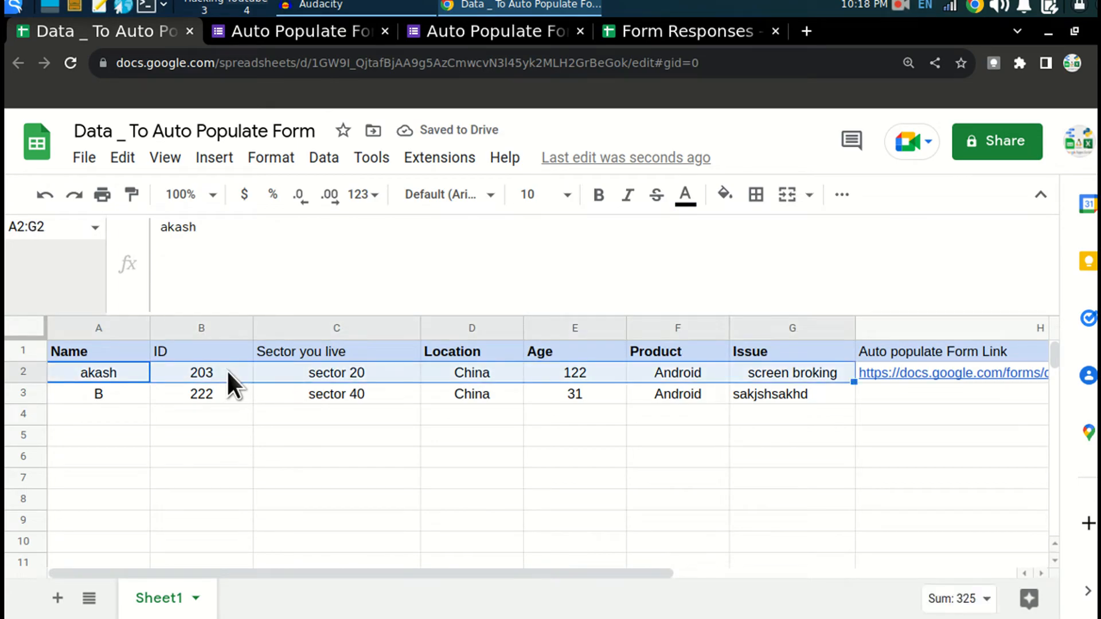
Open the form from the hyperlink in cell I2 and continue with the current draft
key("ctrl+Right")
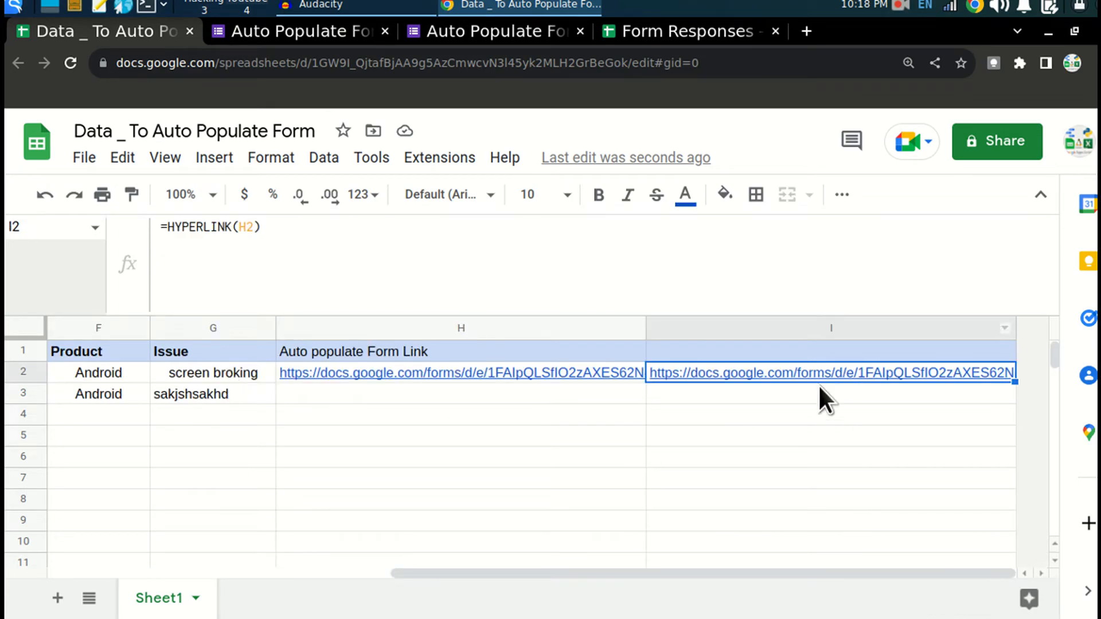
mouse_move(826, 376)
left_click(832, 409)
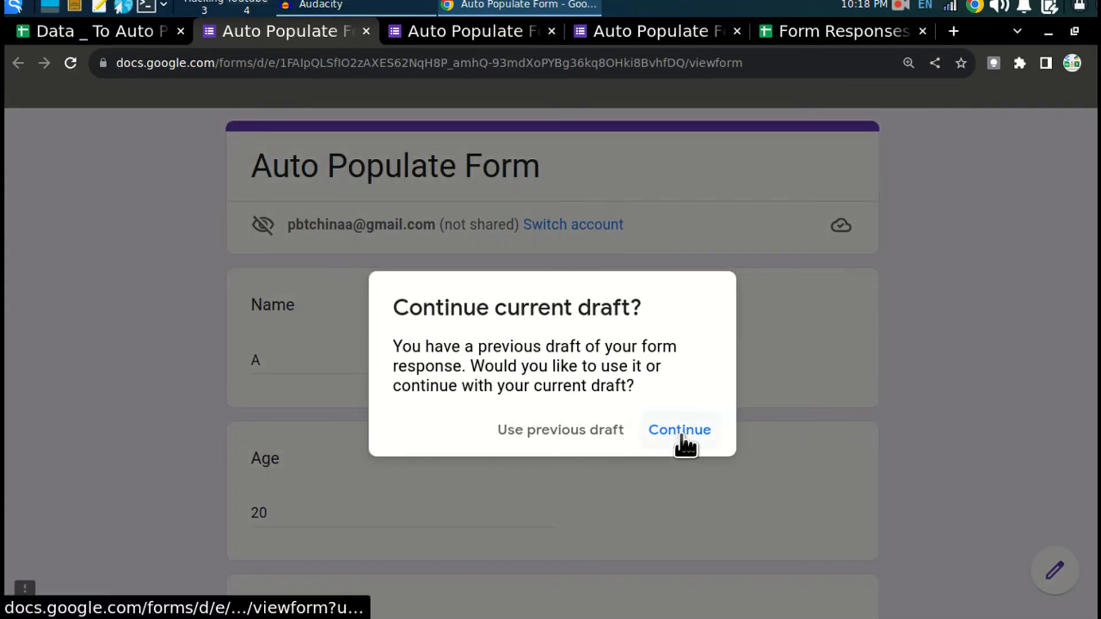
triple_click(398, 299)
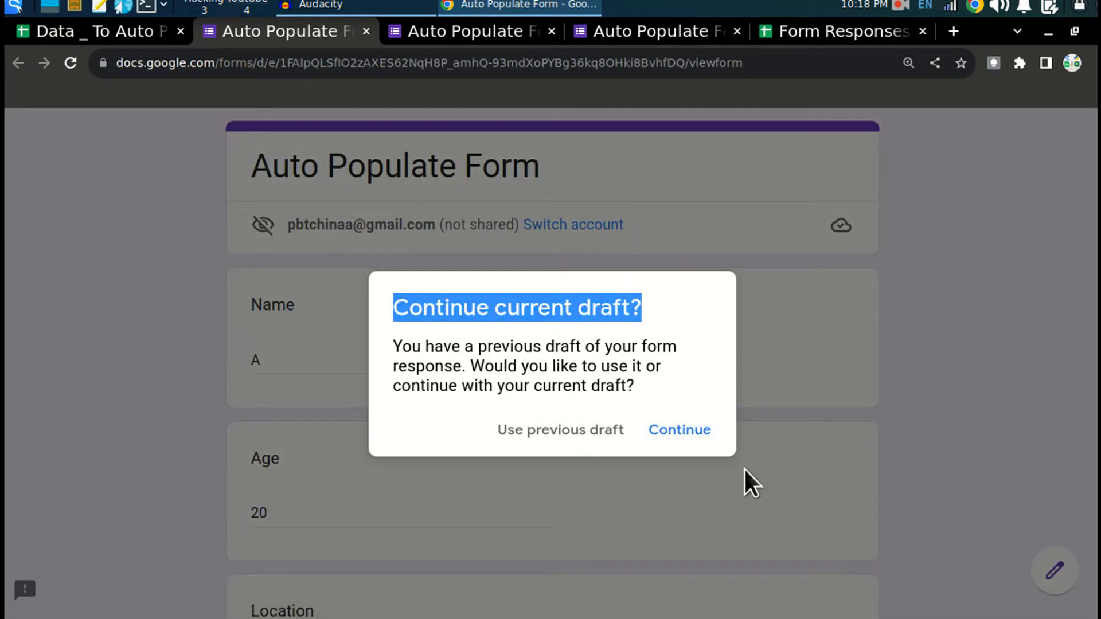
left_click(687, 433)
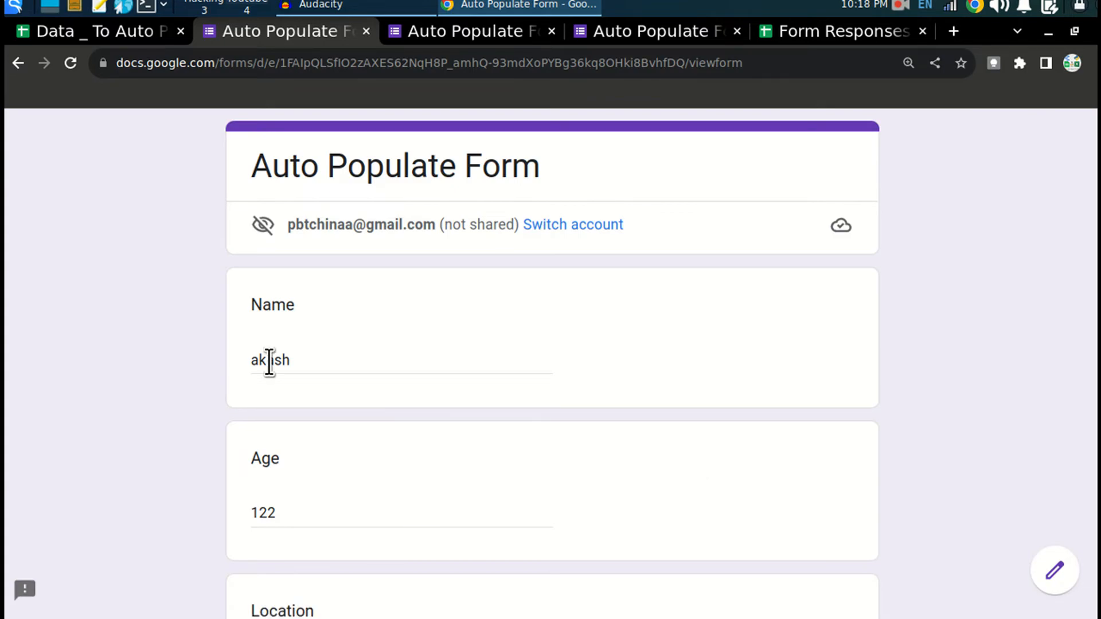
Review the pre-filled answers down to the Issue question and submit the form
scroll(269, 363, "down", 3)
scroll(339, 443, "down", 2)
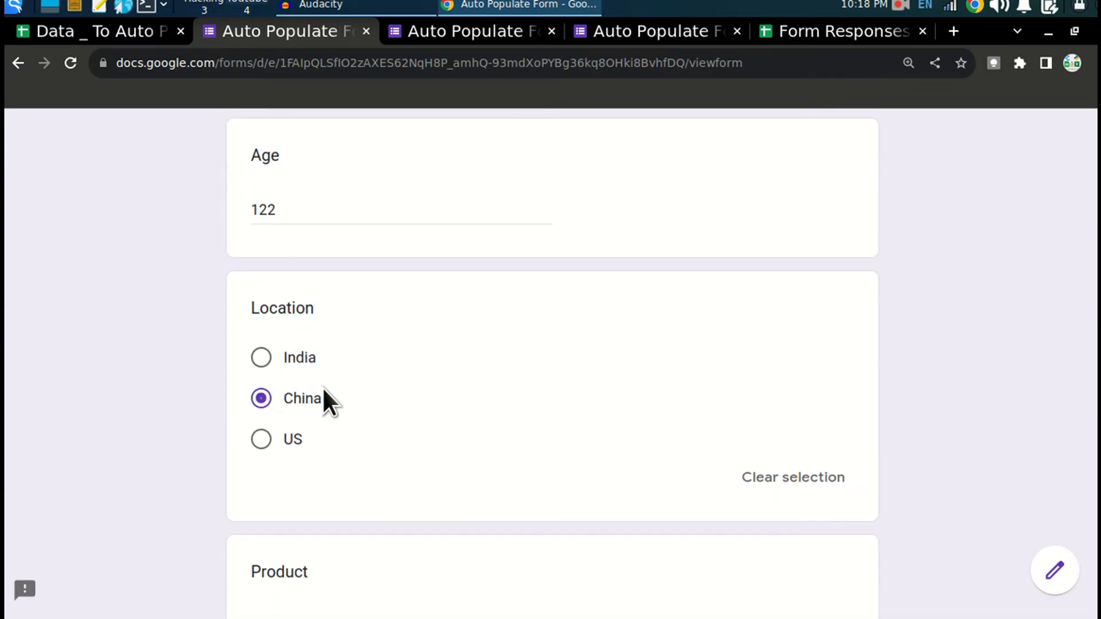
scroll(325, 401, "down", 2)
scroll(321, 504, "down", 4)
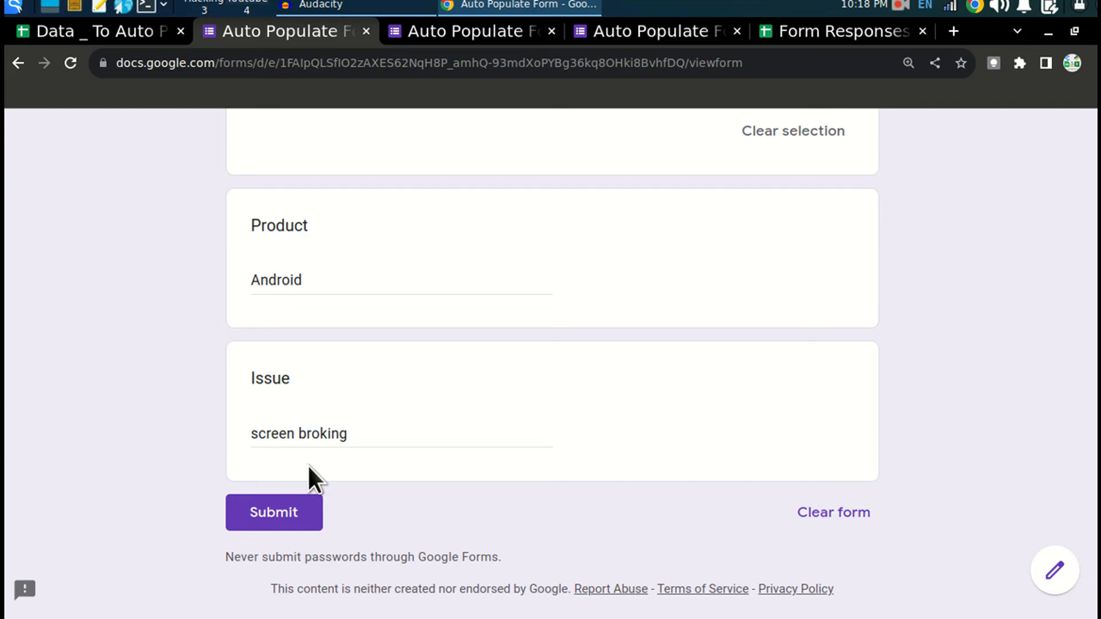
left_click(315, 514)
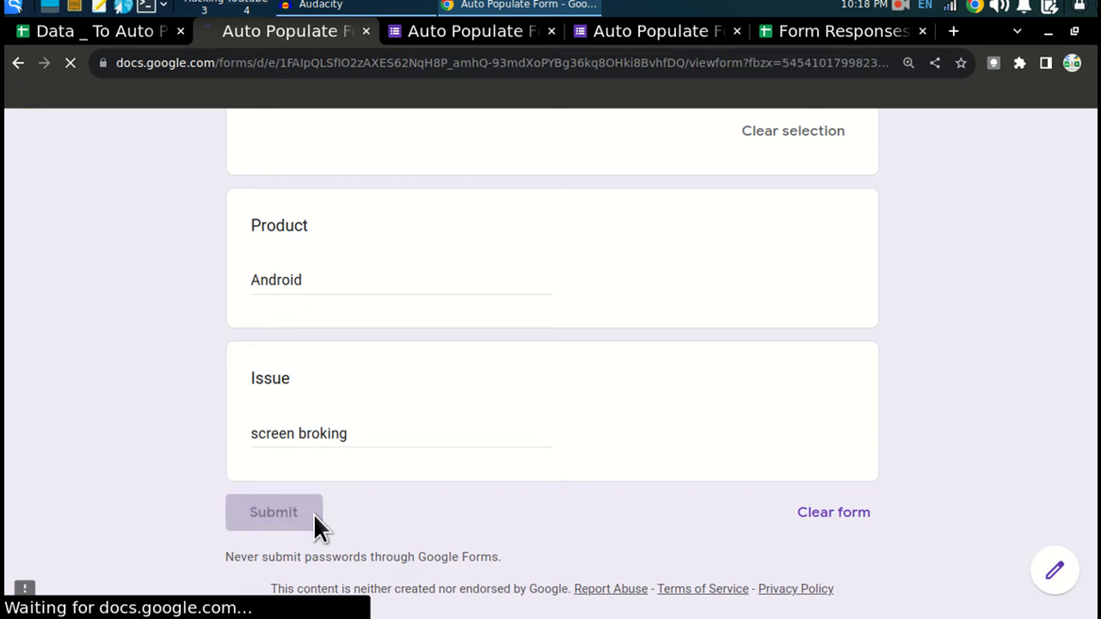
Close the two spare form tabs and check the submitted response in the Form Responses sheet at 90% browser zoom
left_click(551, 32)
left_click(552, 32)
left_click(445, 35)
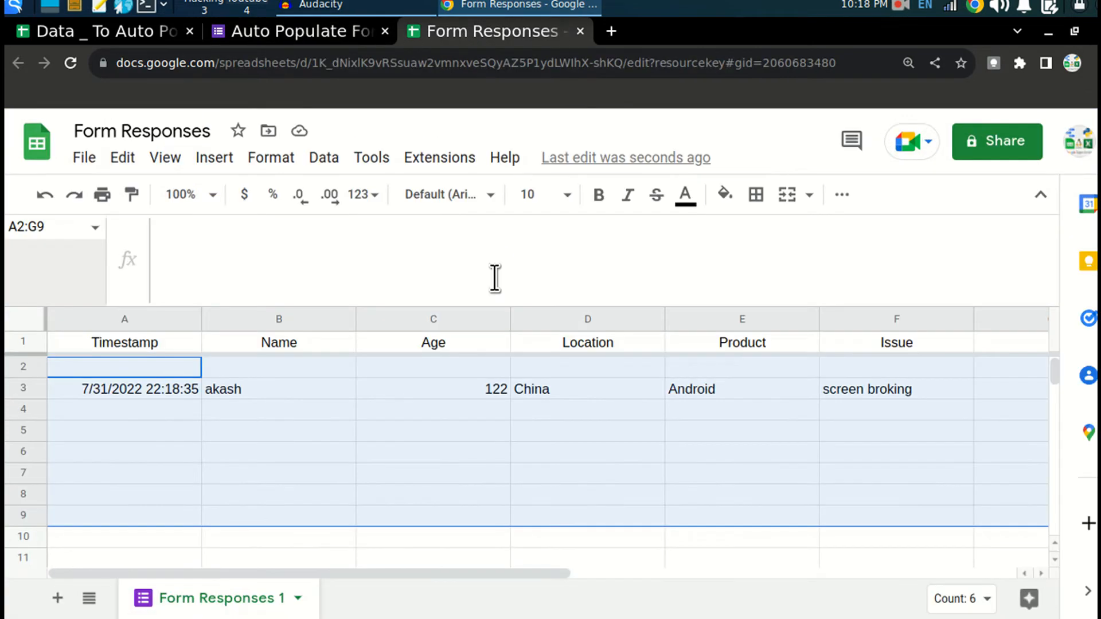
key("ctrl+minus")
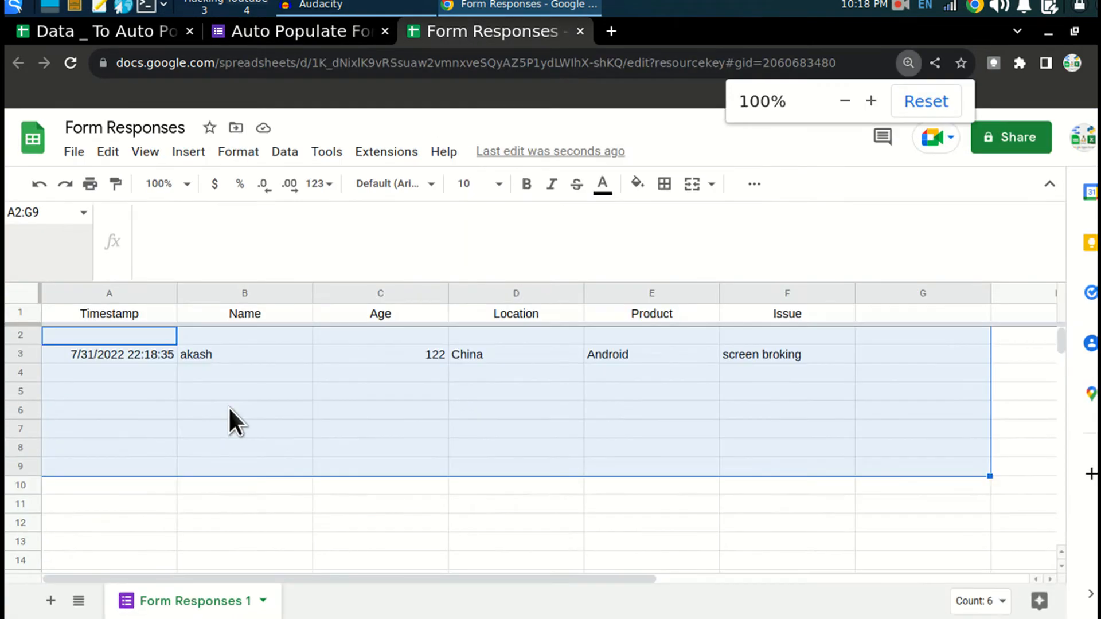
key("ctrl+minus")
left_click(112, 329)
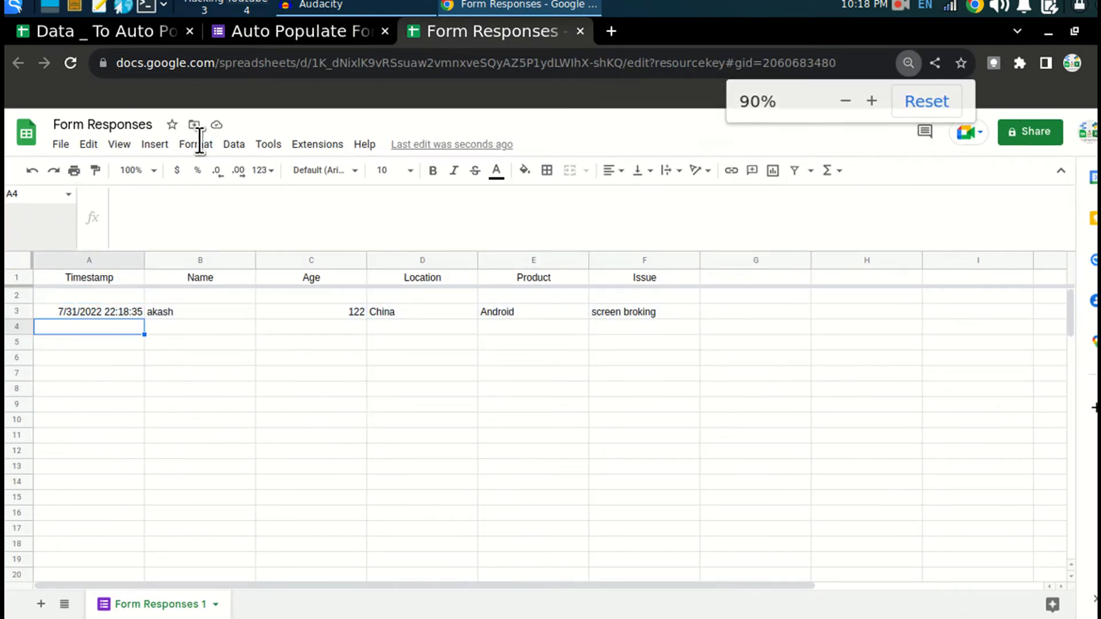
Return to the data sheet and examine row 3's values from Name through Issue
left_click(155, 35)
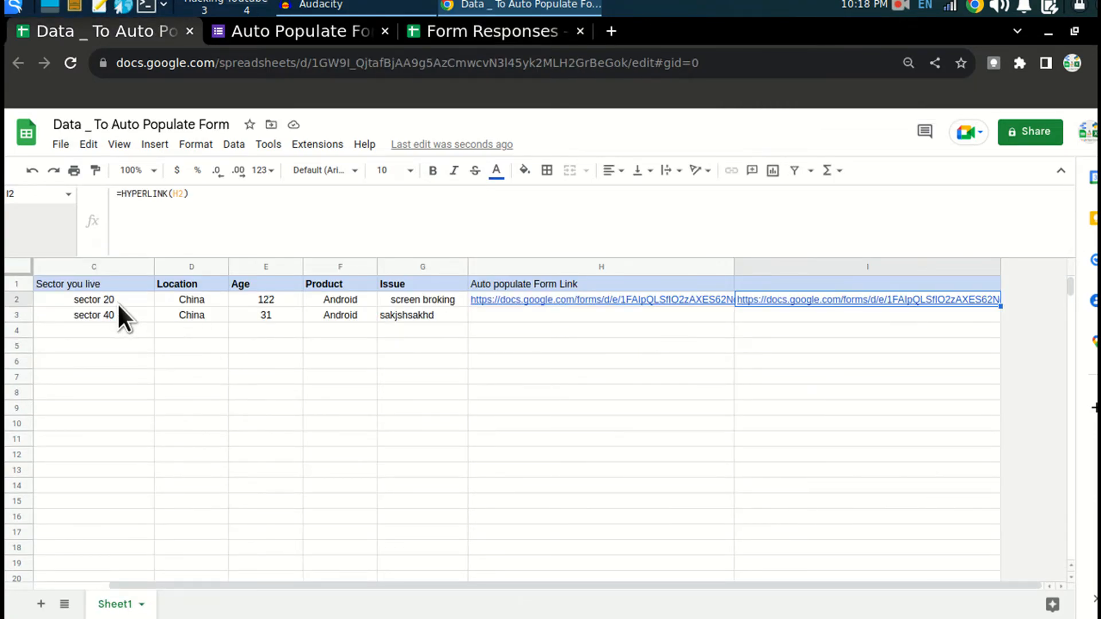
key("Left")
key("Left")
key("Left")
key("Left")
key("Left")
key("Left")
key("Left")
key("Left")
key("Down")
key("Right")
key("Right")
key("Right")
key("Right")
key("Right")
key("Right")
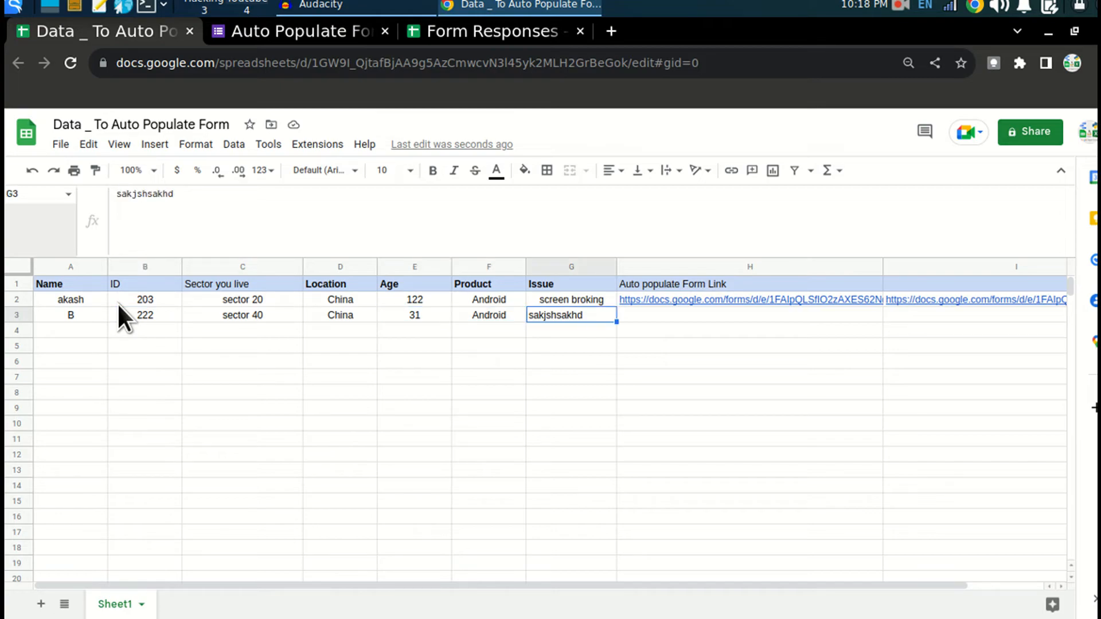
Fill the link formula in H2 and the HYPERLINK formula in I2 down into row 3
key("Right")
key("shift+Up")
scroll(117, 303, "right", 2)
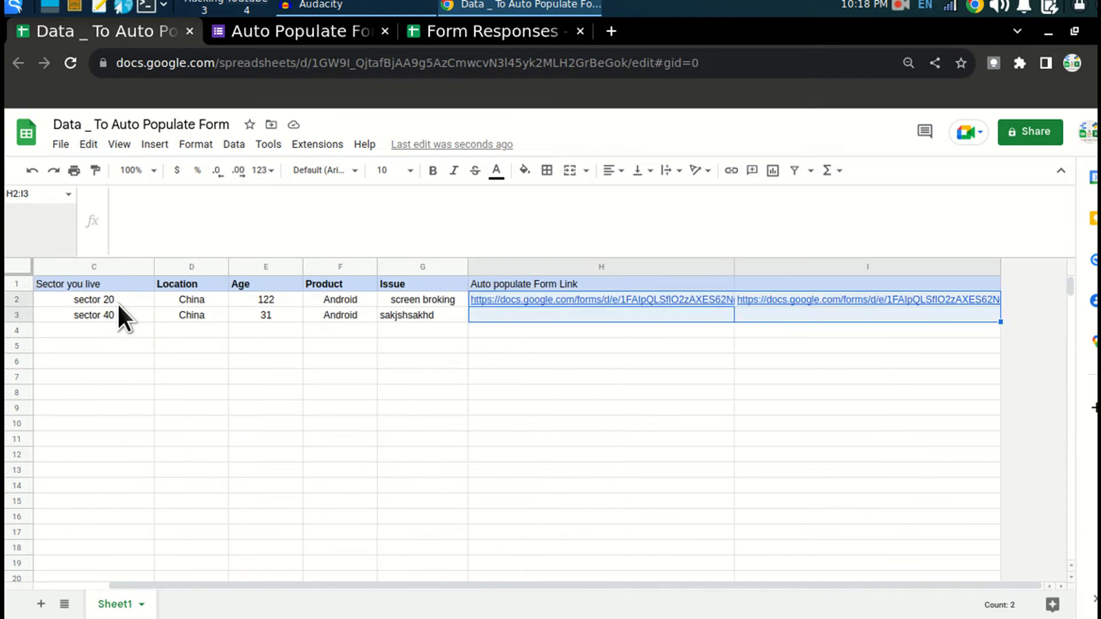
key("ctrl+d")
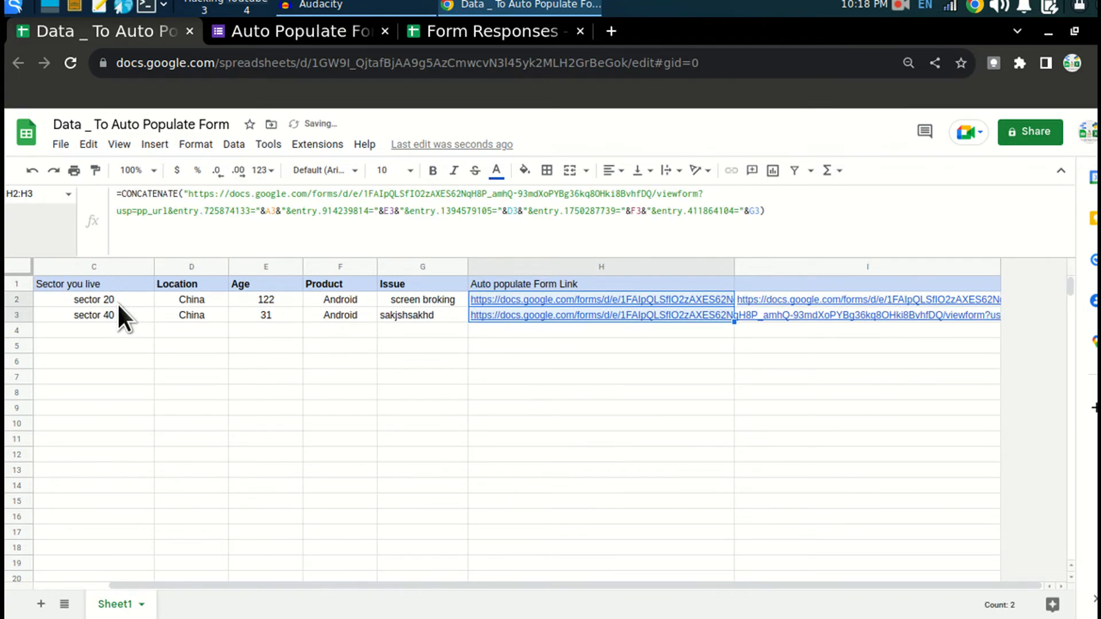
key("Right")
key("shift+Up")
key("ctrl+d")
key("Down")
key("Up")
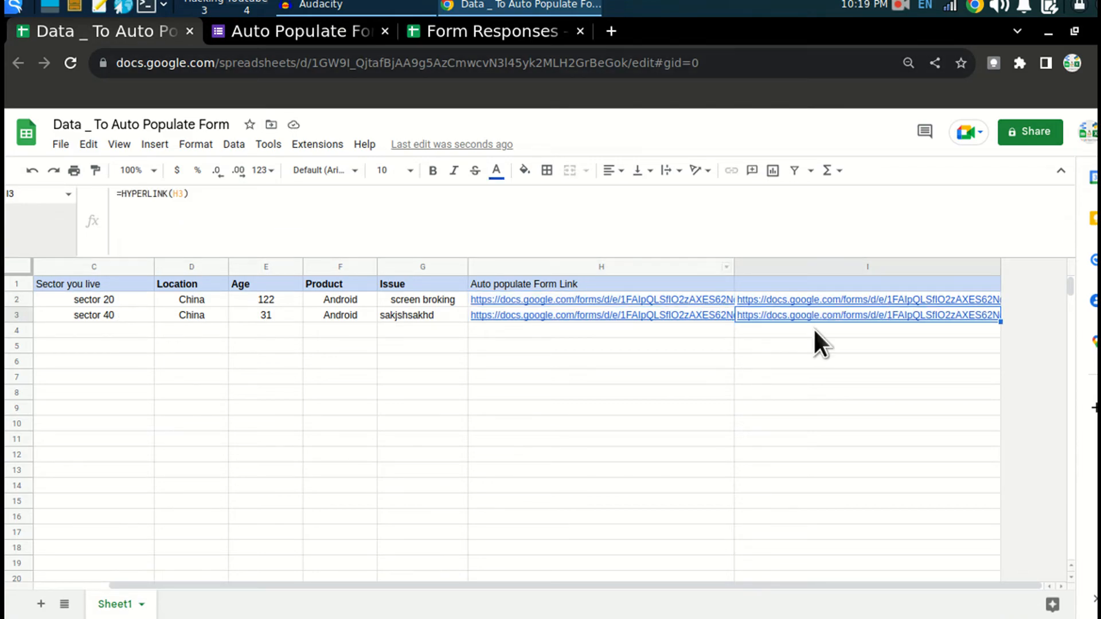
Open the form from the link in I3, check its pre-filled answers and submit it
key("alt+Return")
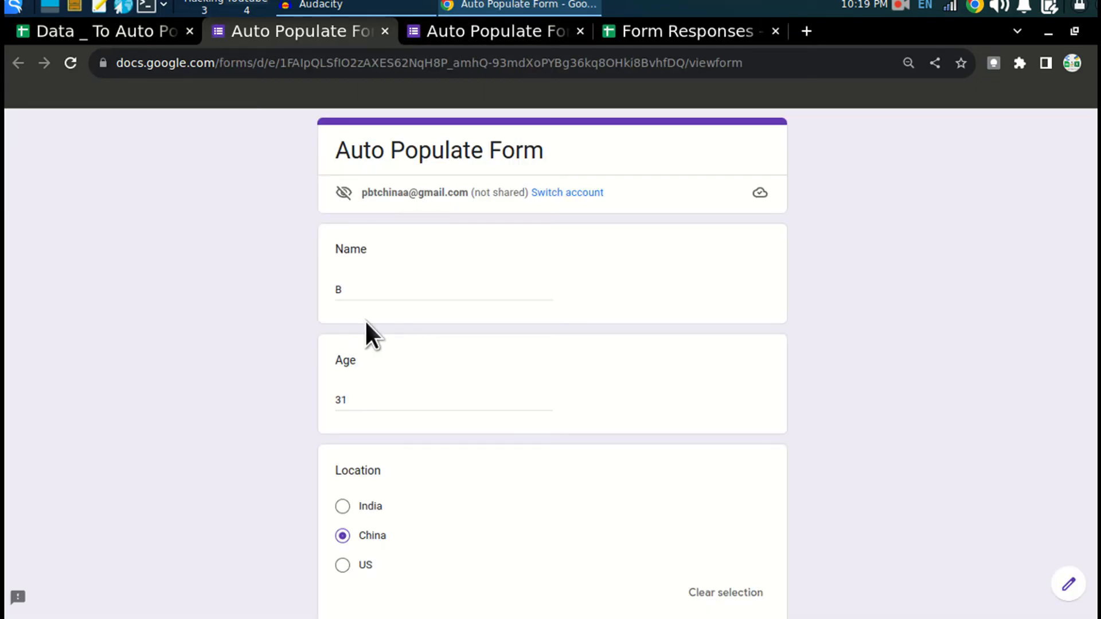
left_click(363, 294)
left_click(381, 396)
scroll(409, 462, "down", 3)
scroll(400, 454, "down", 3)
left_click(381, 484)
scroll(383, 483, "down", 4)
left_click(404, 518)
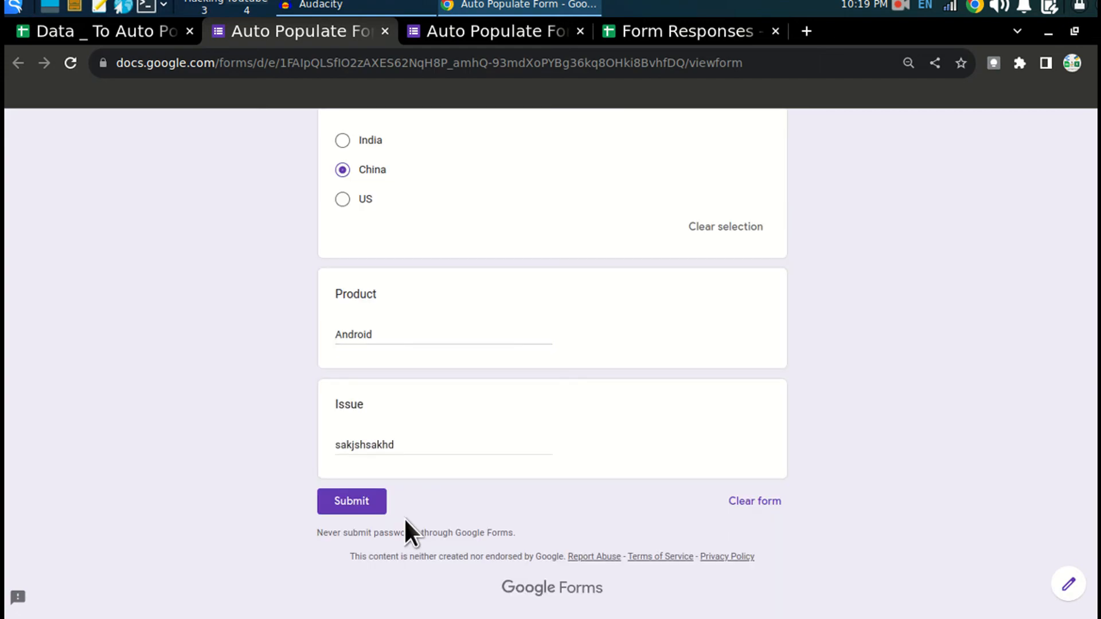
left_click(373, 513)
Check both submitted entries in the Form Responses sheet by selecting A3:F4
left_click(671, 32)
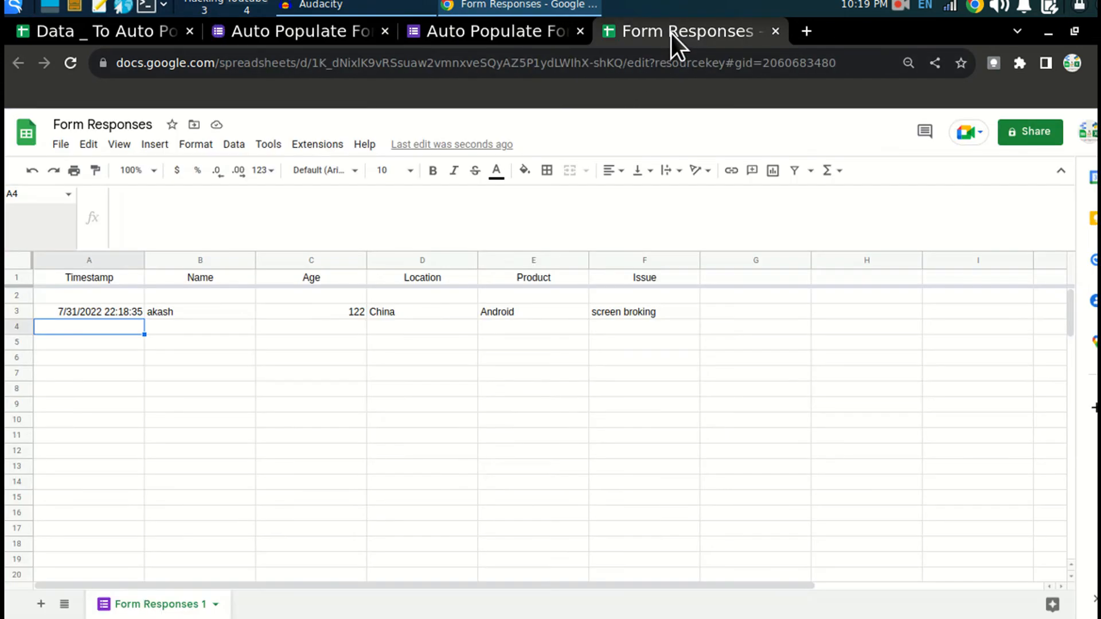
left_click_drag(96, 328, 700, 318)
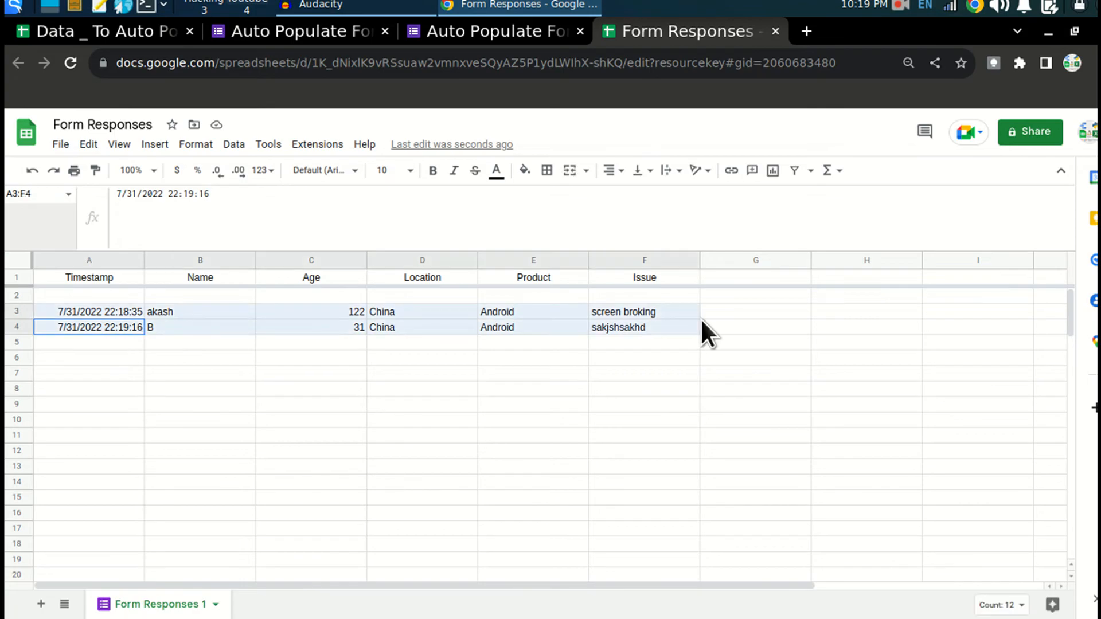
Return to the data sheet and select the entire CONCATENATE formula in cell H2
left_click(167, 34)
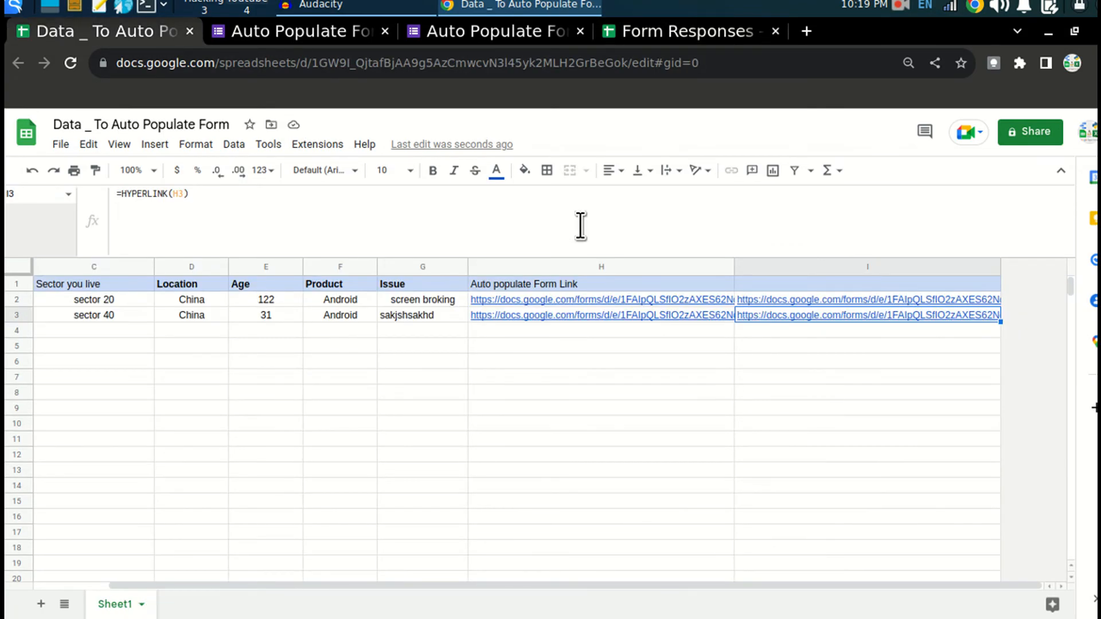
left_click(598, 301)
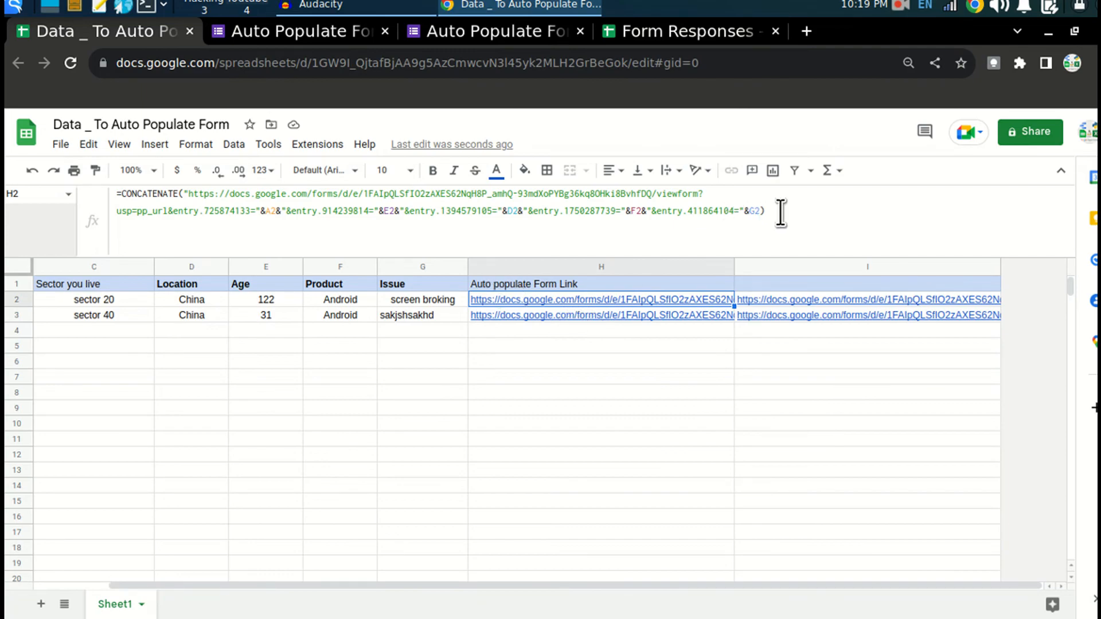
left_click(214, 214)
key("ctrl+a")
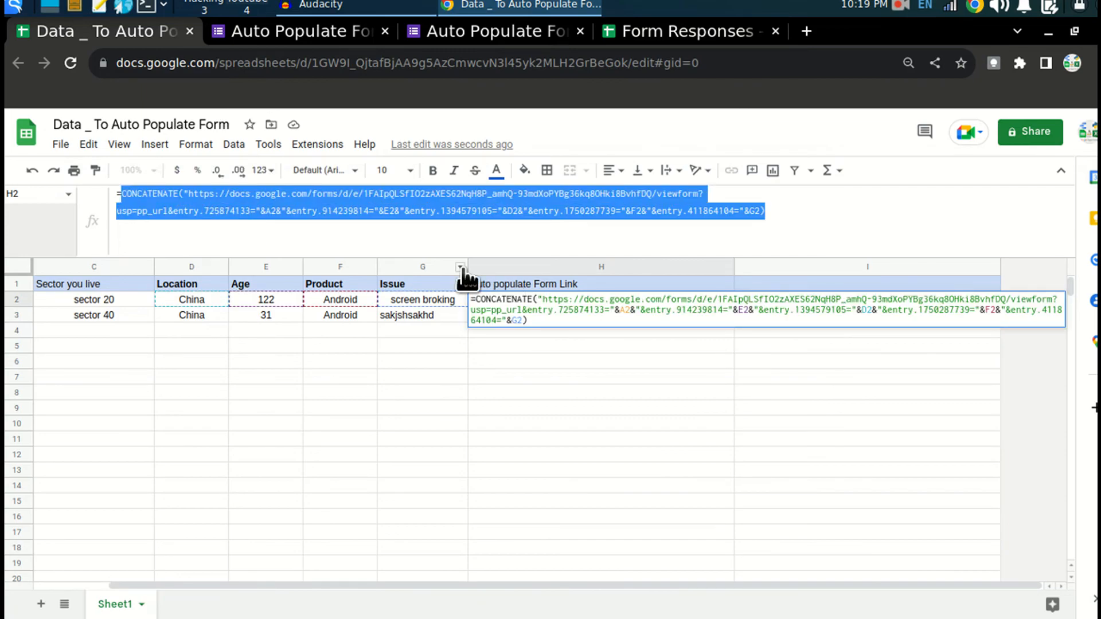